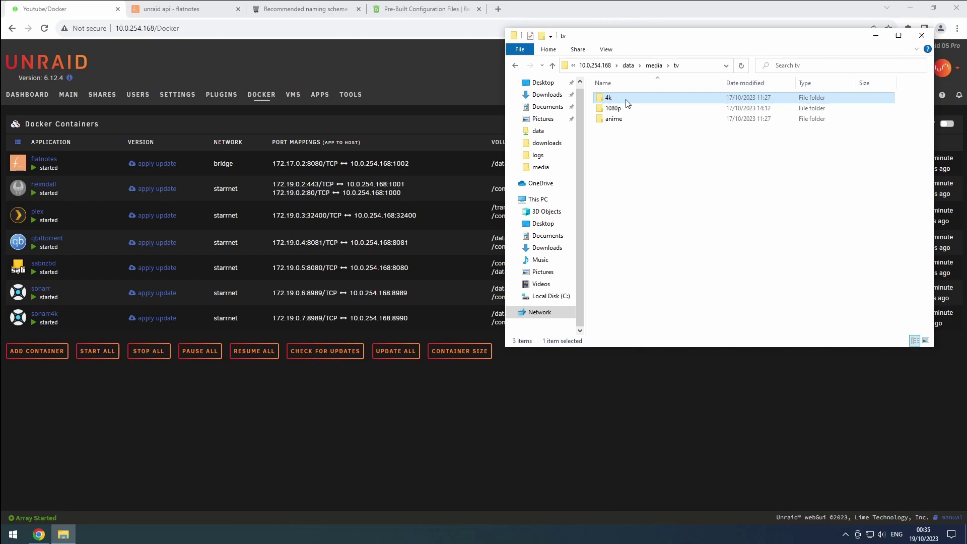
# Enable Basic (Browser Popup) authentication on Sonarr 4K with username user and a password, then save
pyautogui.click(19, 318)
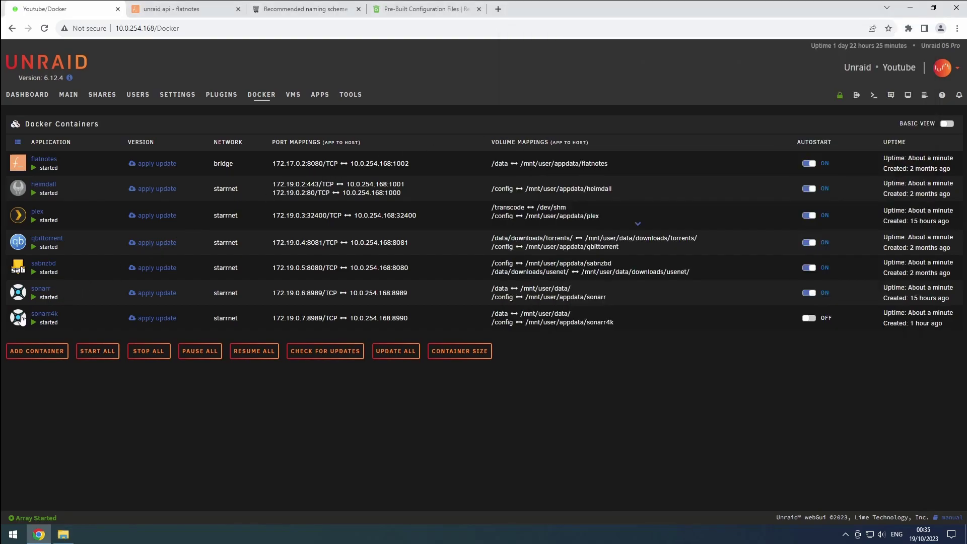
pyautogui.click(47, 341)
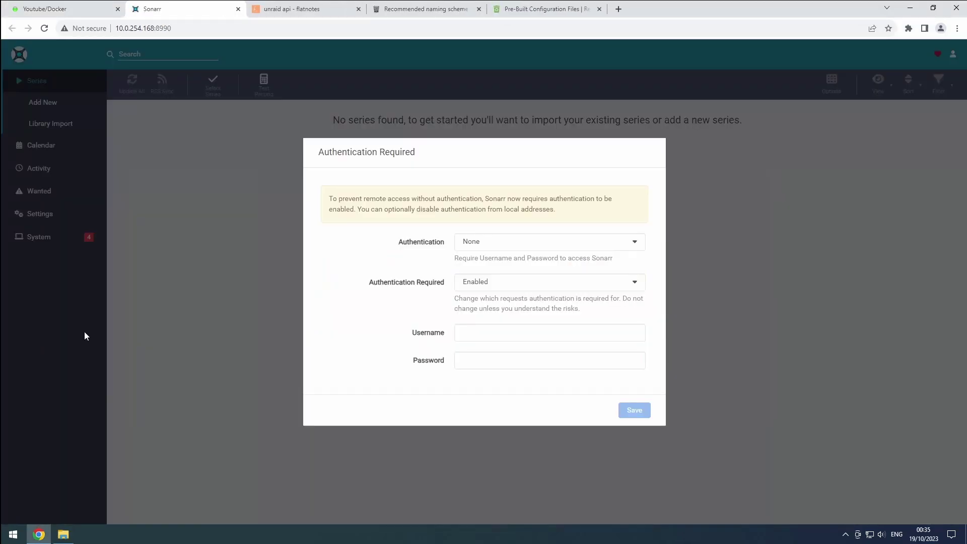
pyautogui.click(483, 248)
pyautogui.click(481, 274)
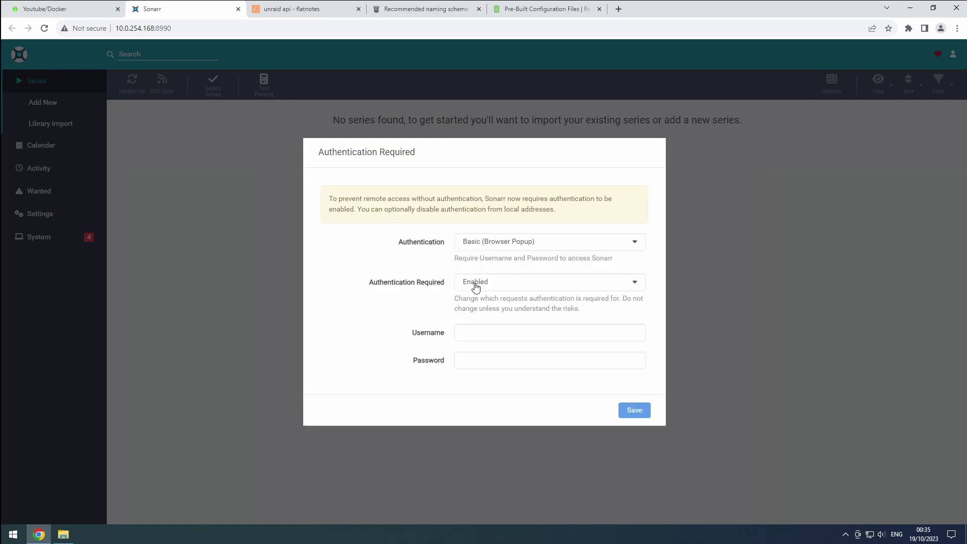
pyautogui.click(481, 331)
pyautogui.write('user')
pyautogui.press('Tab')
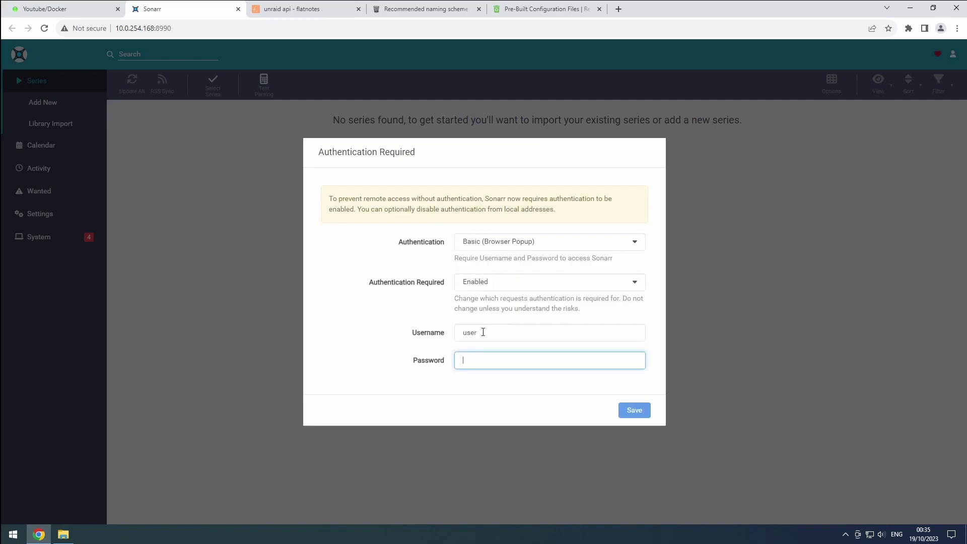
pyautogui.write('pasd')
pyautogui.click(633, 410)
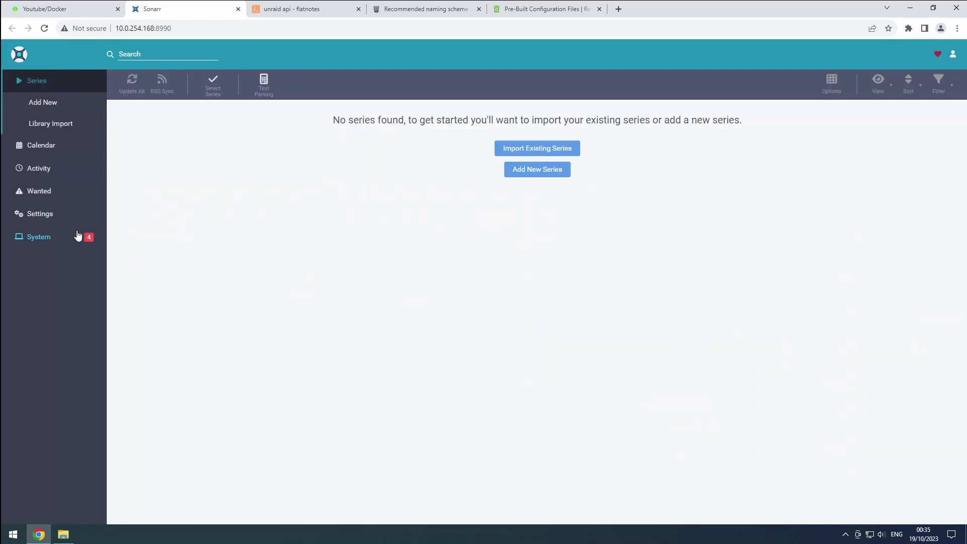
# Select the 4K instance's API key in General settings
pyautogui.click(54, 222)
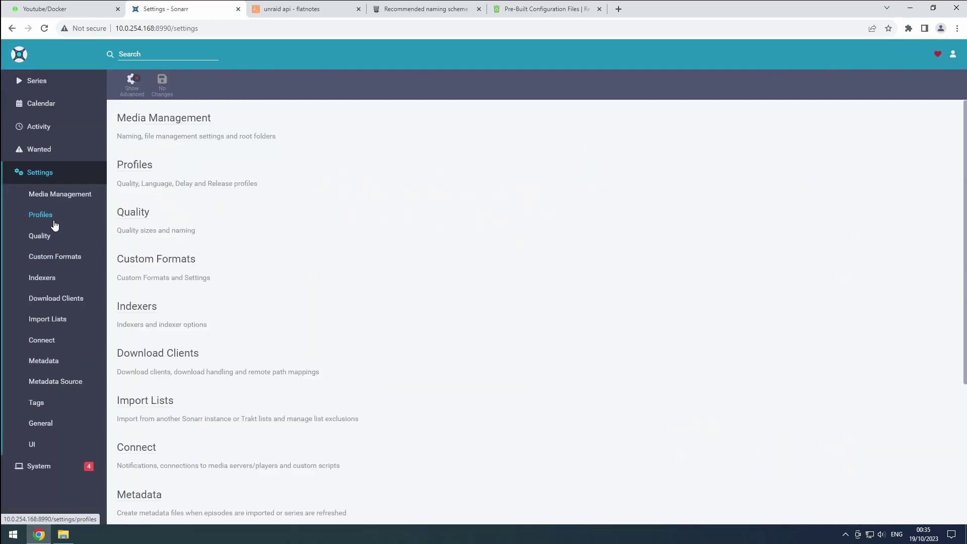
pyautogui.click(41, 423)
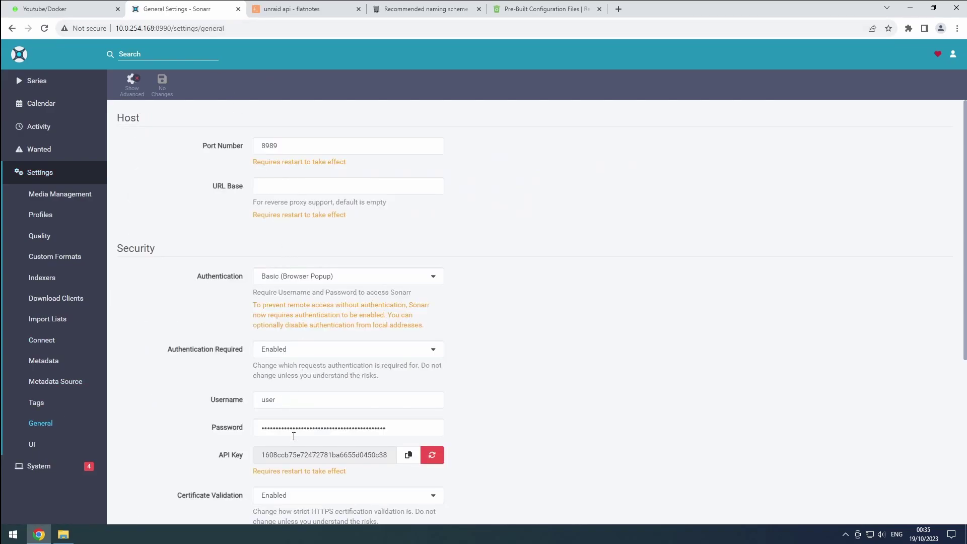
pyautogui.click(294, 452)
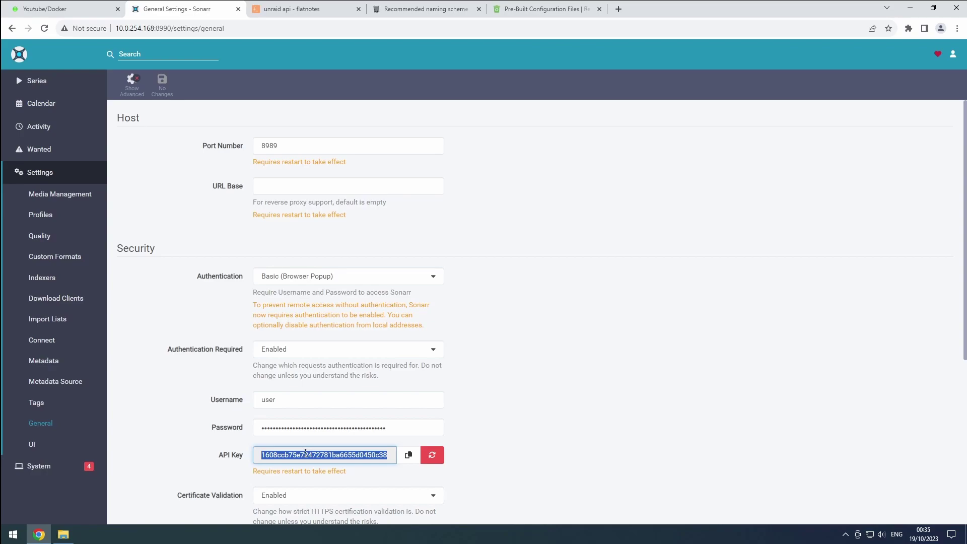
# Set the port to 8990, disable anonymous usage data, save, and restart Sonarr
pyautogui.click(293, 152)
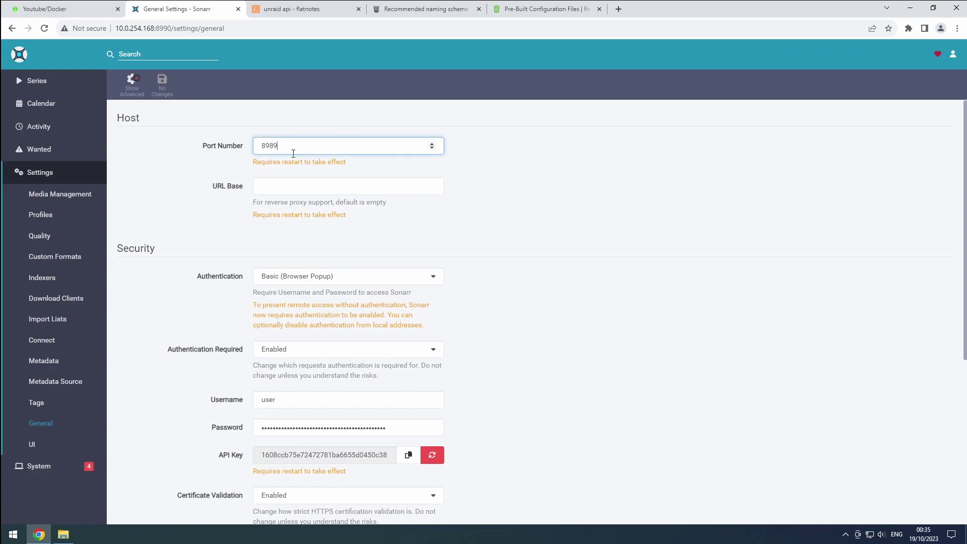
pyautogui.press('BackSpace')
pyautogui.press('BackSpace')
pyautogui.write('90')
pyautogui.scroll(-4, 293, 153)
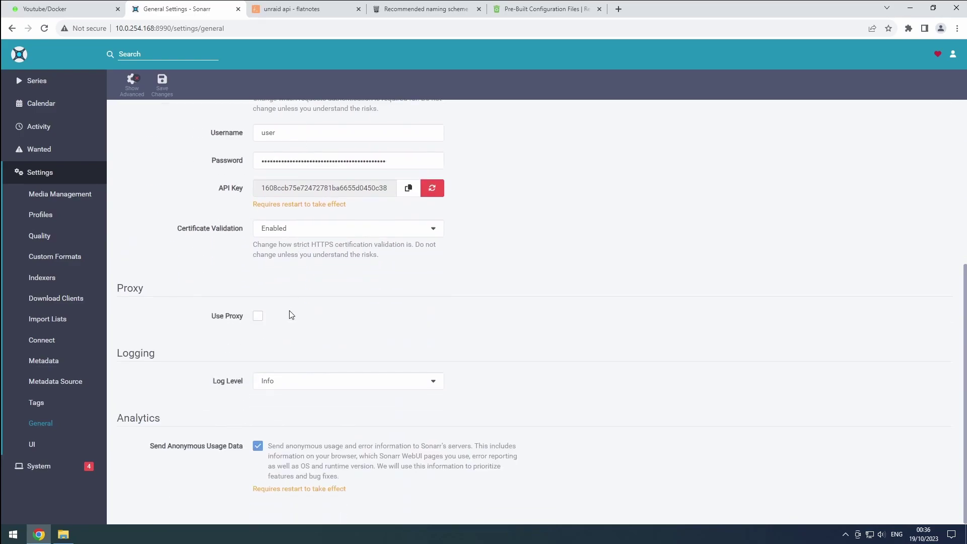
pyautogui.click(259, 448)
pyautogui.click(157, 89)
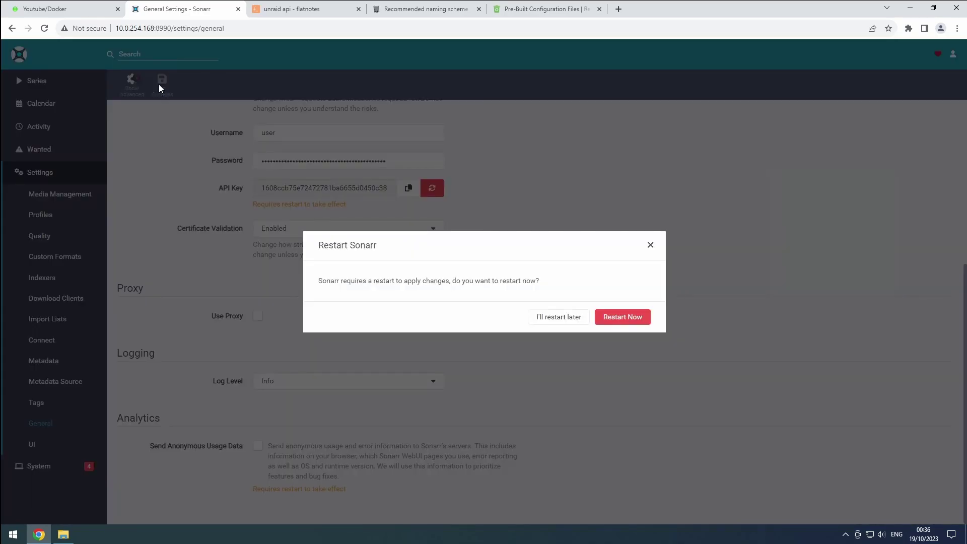
pyautogui.click(631, 321)
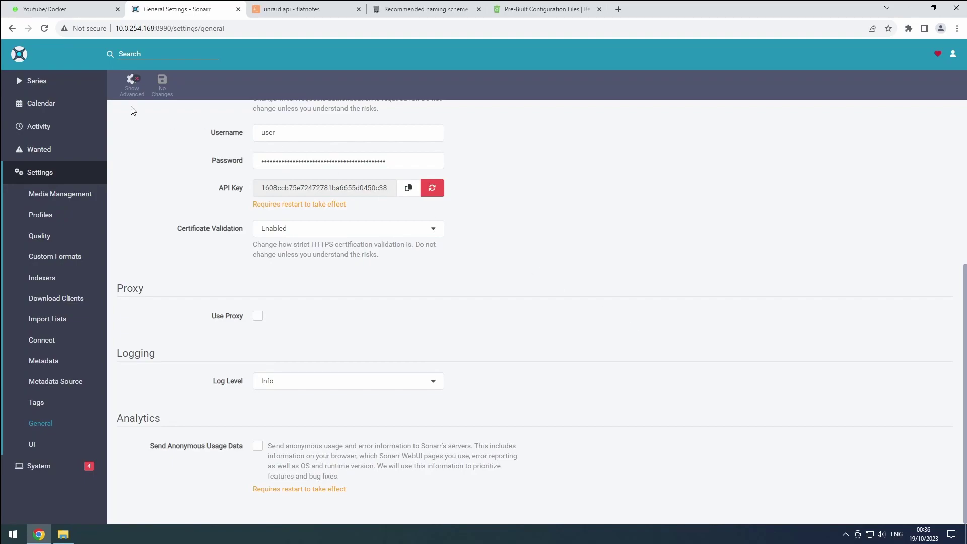
# Add a new 8990 port mapping to the sonarr4k container in Unraid
pyautogui.click(55, 87)
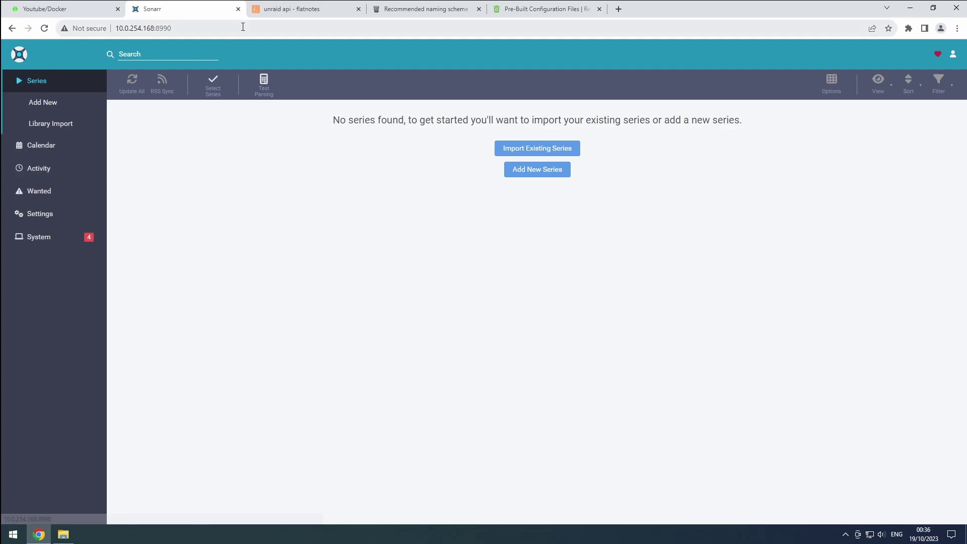
pyautogui.click(79, 9)
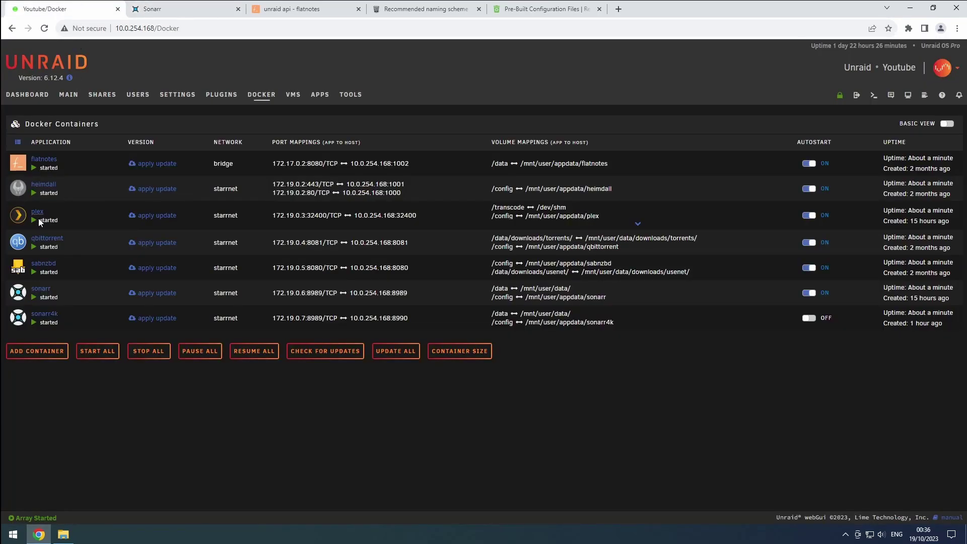
pyautogui.click(49, 312)
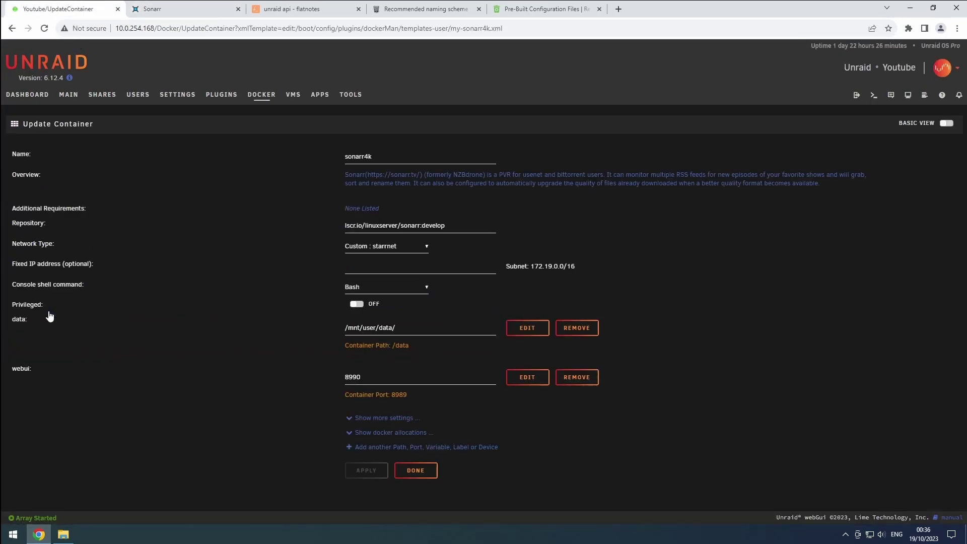
pyautogui.click(946, 123)
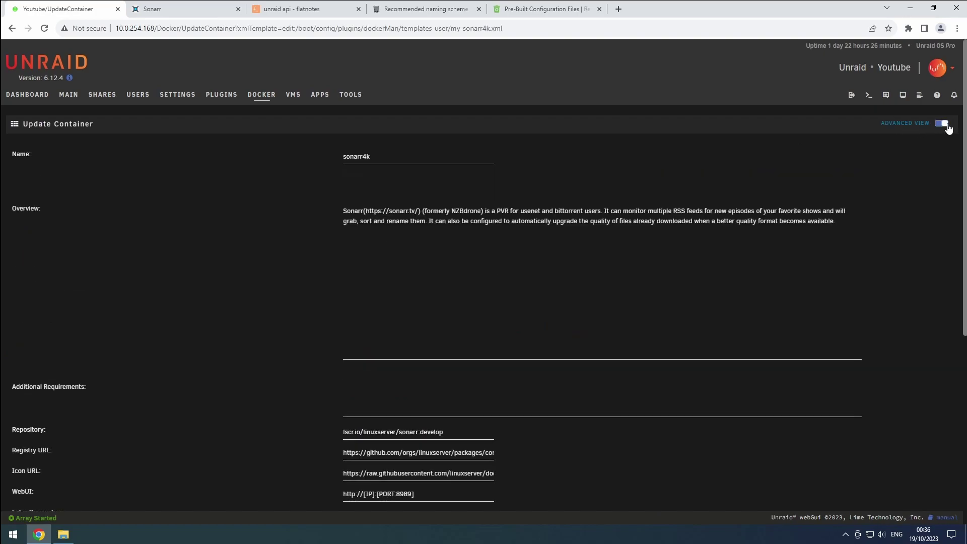
pyautogui.scroll(-3, 665, 277)
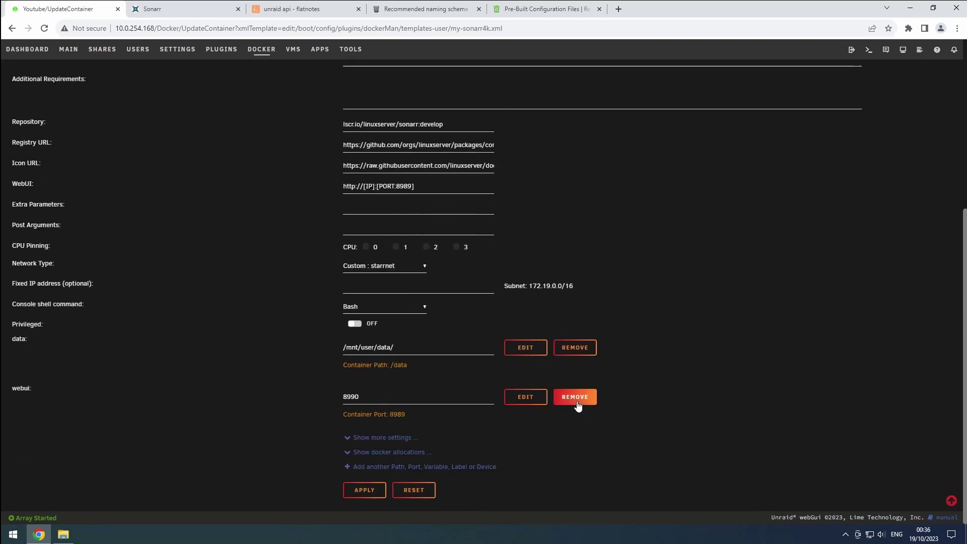
pyautogui.click(458, 466)
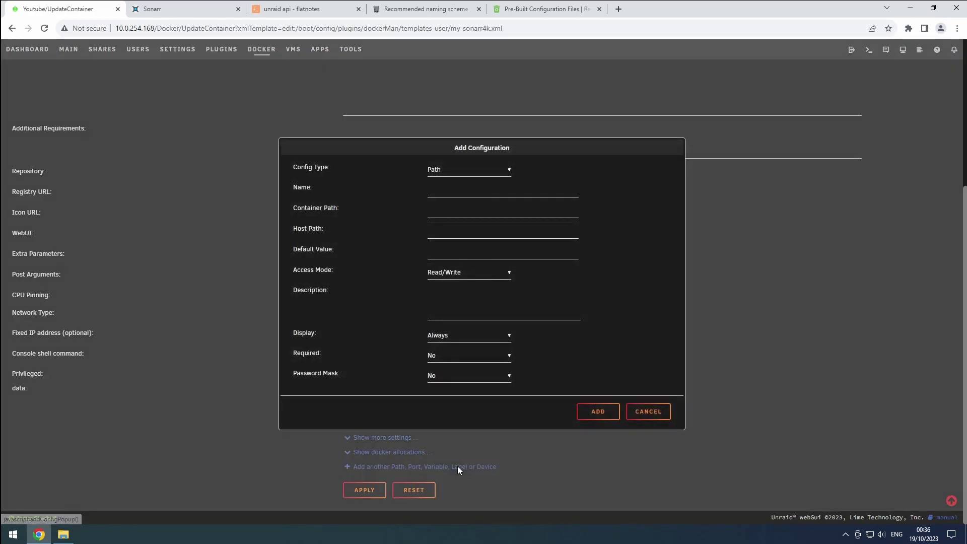
pyautogui.click(462, 175)
pyautogui.click(451, 192)
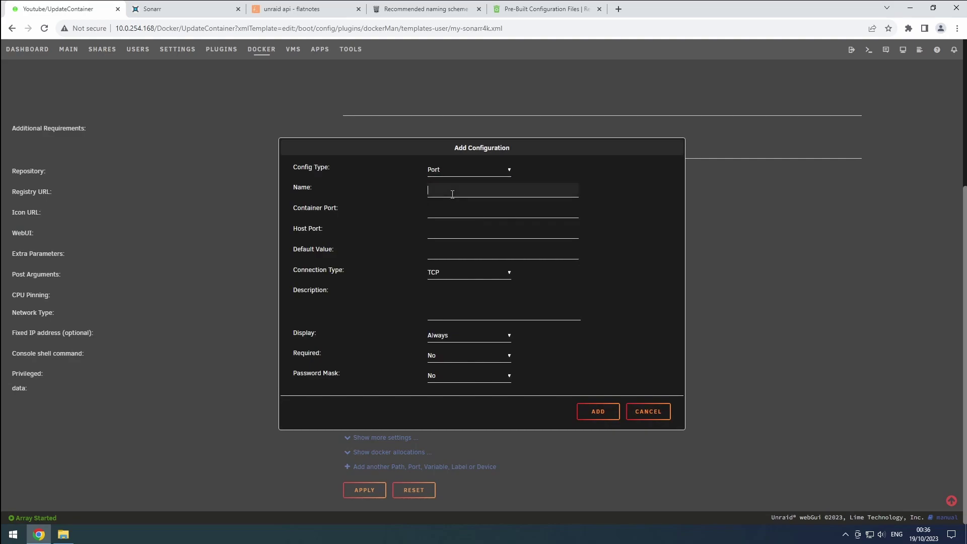
pyautogui.write('Webui')
pyautogui.press('Tab')
pyautogui.write('8')
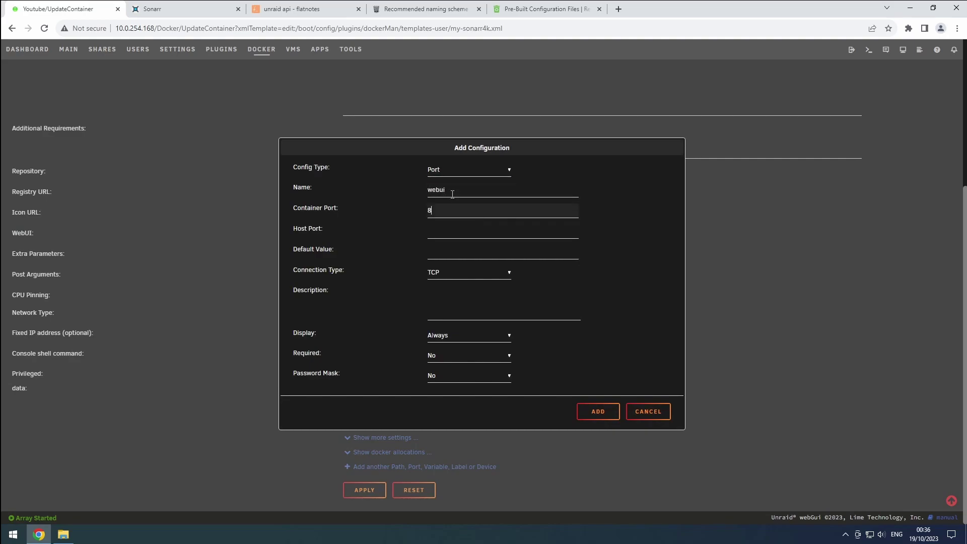
pyautogui.write('990')
pyautogui.press('Tab')
pyautogui.write('8990')
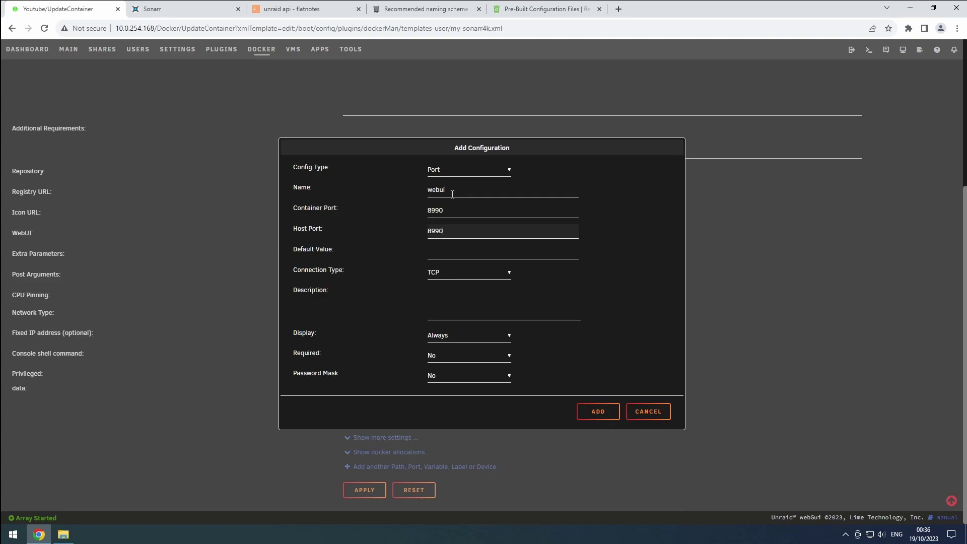
pyautogui.click(597, 409)
pyautogui.scroll(3, 553, 362)
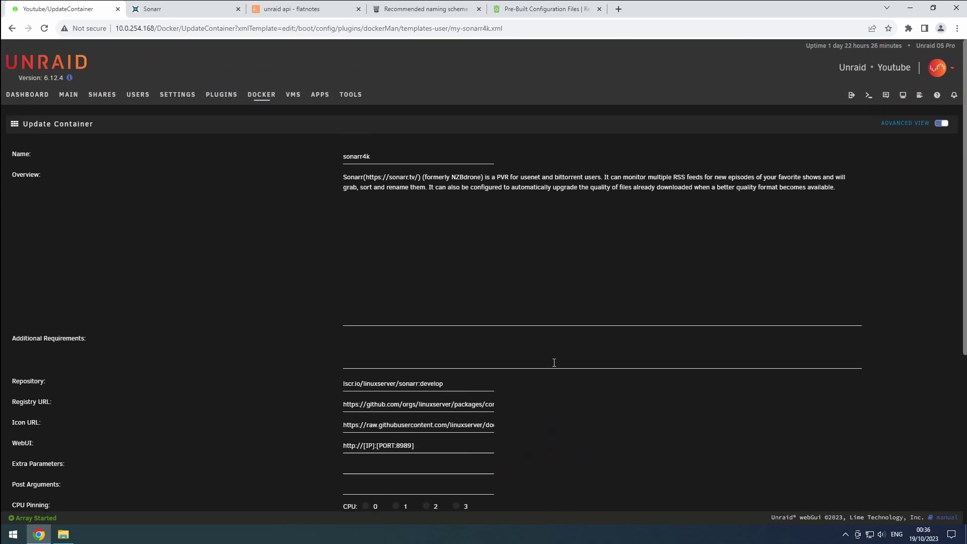
# Change the WebUI address to [PORT:8990] and apply to recreate the container
pyautogui.click(407, 448)
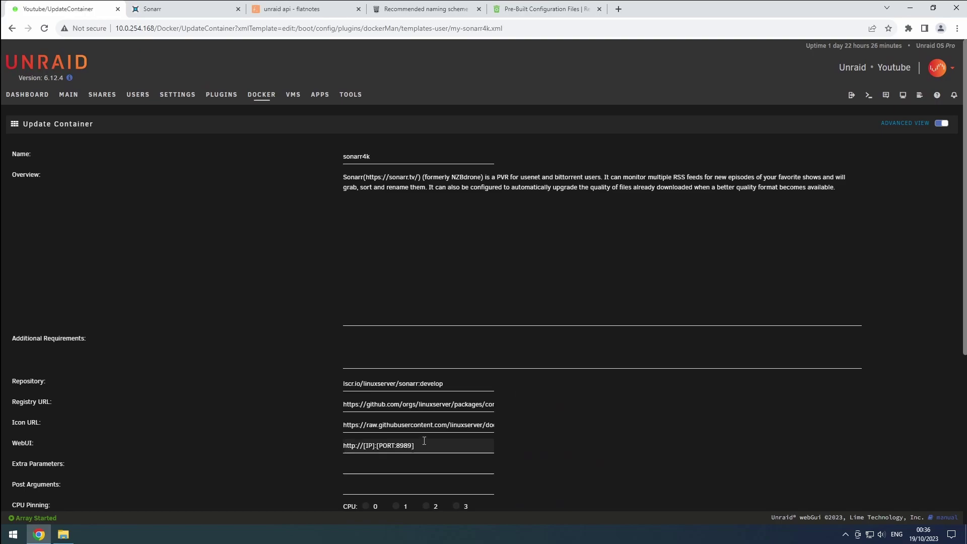
pyautogui.press('BackSpace')
pyautogui.press('BackSpace')
pyautogui.write('90')
pyautogui.scroll(-4, 418, 441)
pyautogui.click(367, 489)
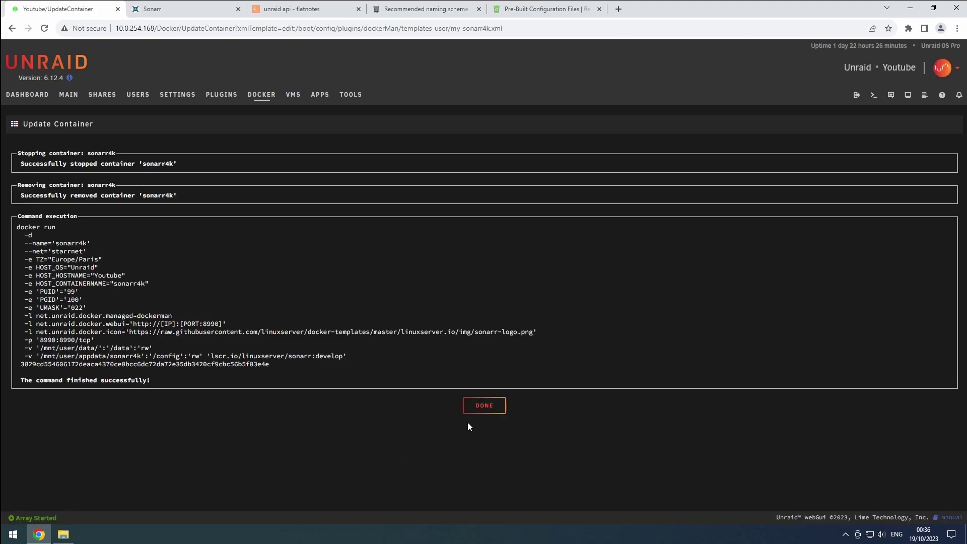
# Delete the Any, HD - 720p/1080p, and HD-1080p quality profiles
pyautogui.click(484, 406)
pyautogui.click(151, 9)
pyautogui.click(41, 216)
pyautogui.click(40, 216)
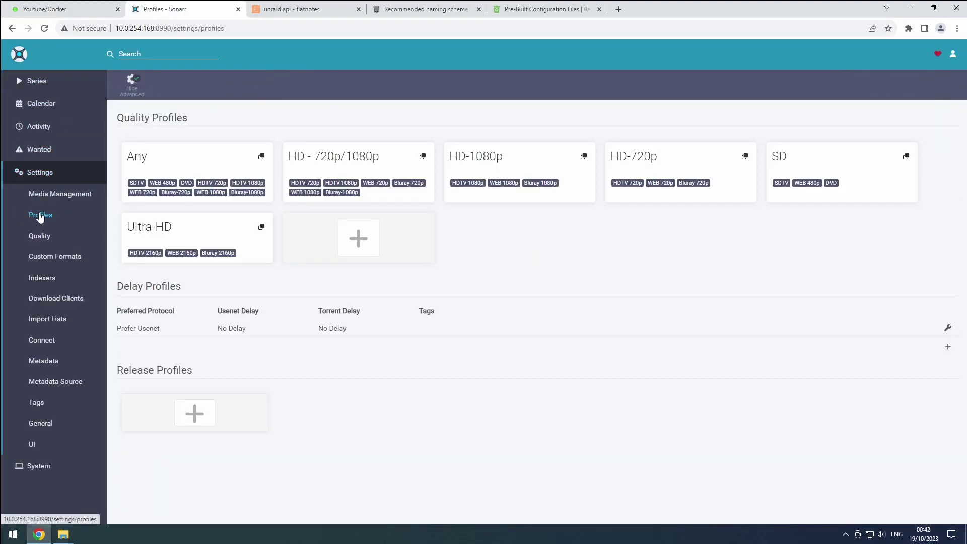
pyautogui.click(181, 169)
pyautogui.click(194, 484)
pyautogui.click(620, 322)
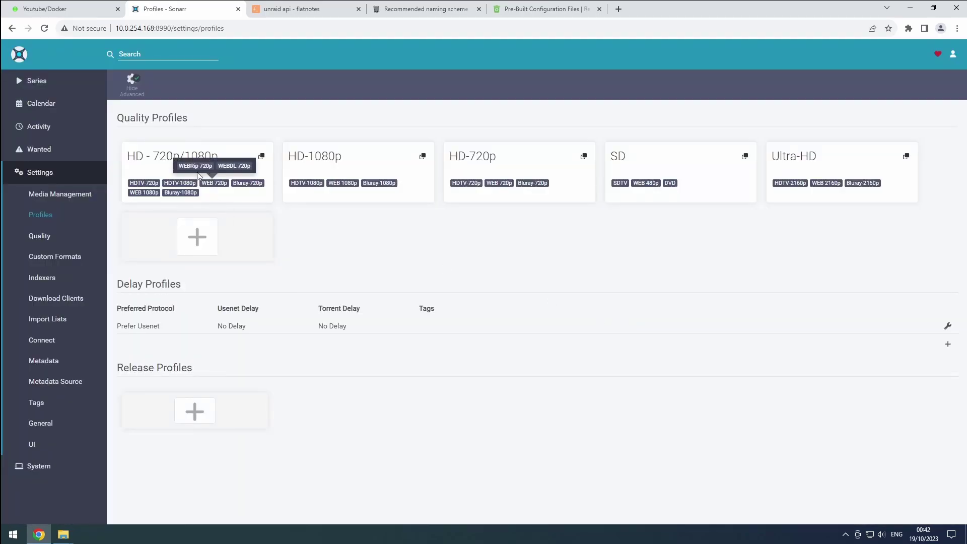
pyautogui.click(175, 158)
pyautogui.click(194, 484)
pyautogui.click(631, 319)
pyautogui.click(246, 181)
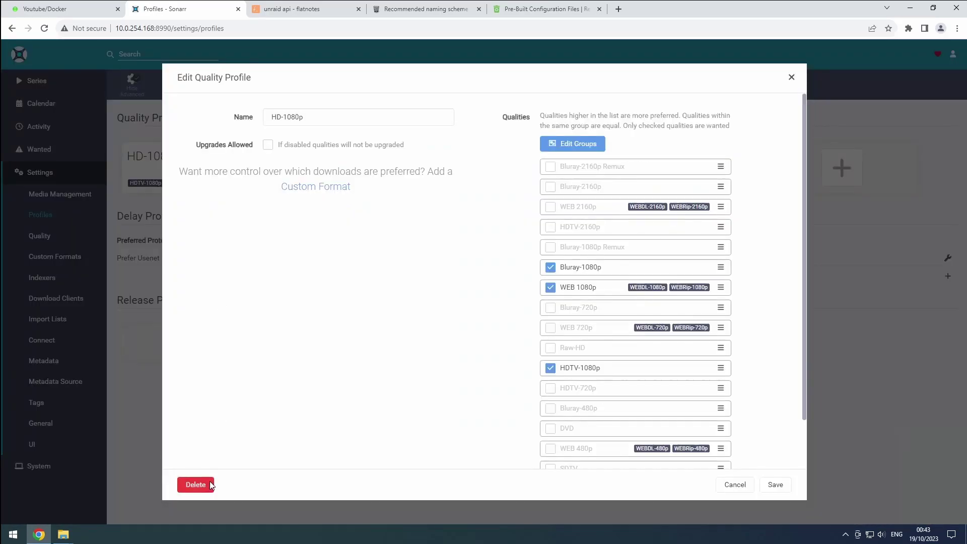
pyautogui.click(194, 484)
pyautogui.click(627, 316)
# Delete the remaining HD-720p, SD, and Ultra-HD quality profiles
pyautogui.click(151, 159)
pyautogui.click(195, 484)
pyautogui.click(628, 316)
pyautogui.click(174, 159)
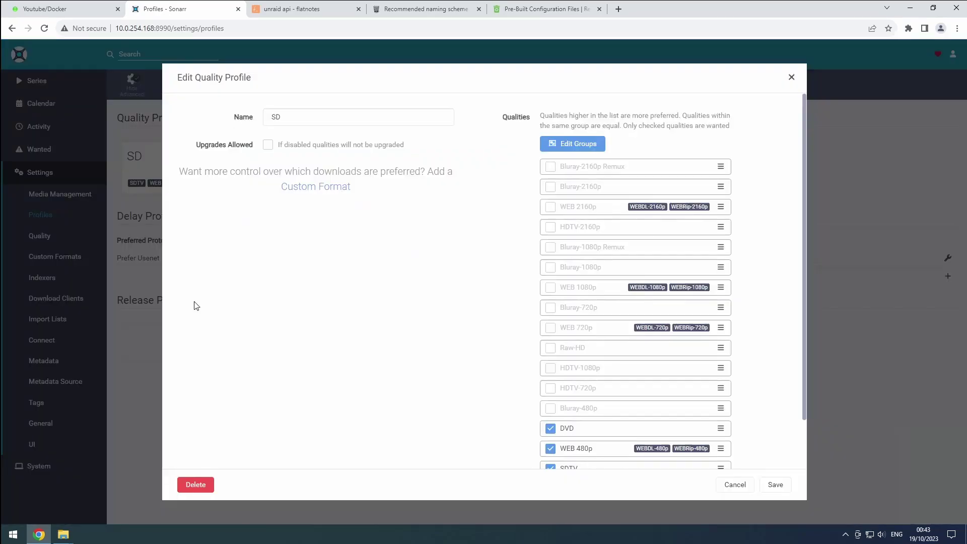
pyautogui.click(194, 485)
pyautogui.click(628, 316)
pyautogui.click(176, 159)
pyautogui.click(196, 486)
pyautogui.click(624, 316)
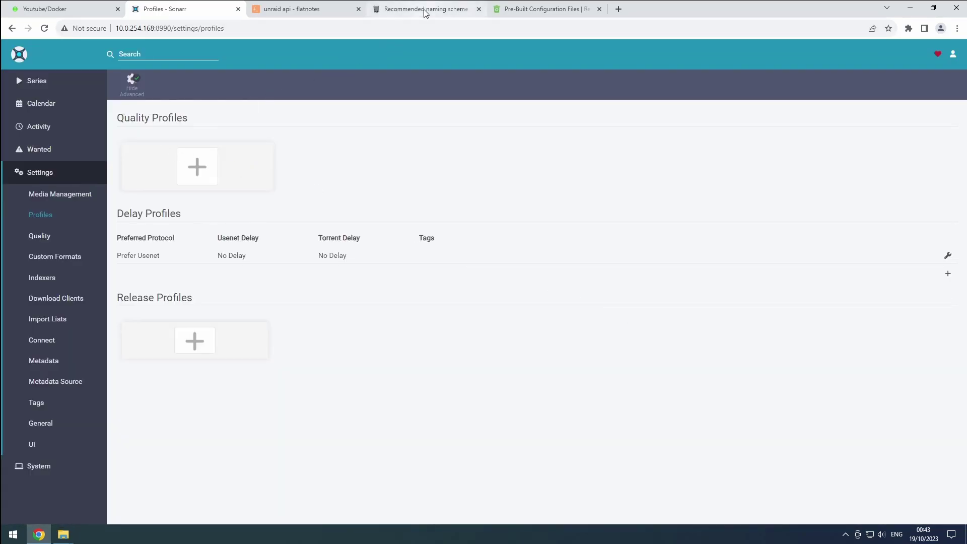
# Expand Recyclarr's WEB-2160p Sonarr template code and select the profile name WEB-2160p
pyautogui.click(511, 6)
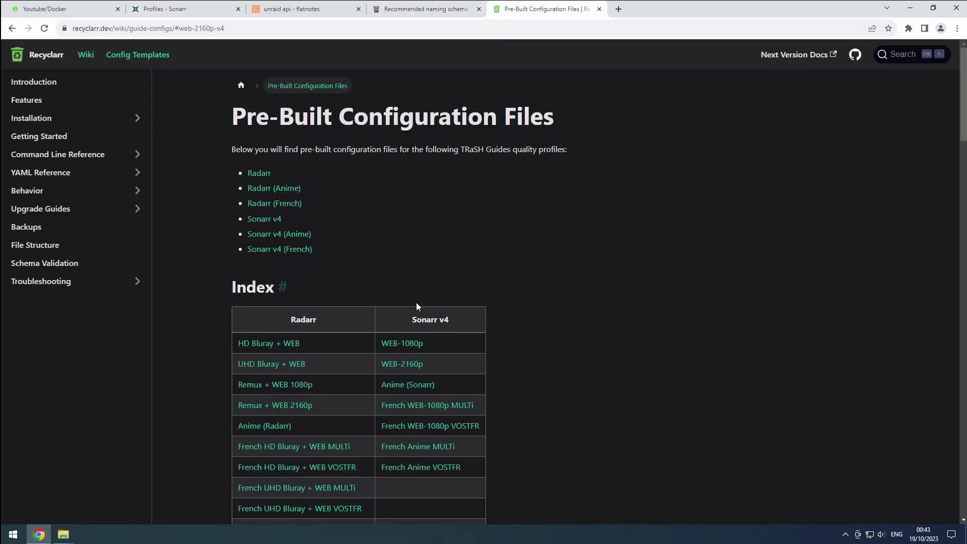
pyautogui.click(401, 364)
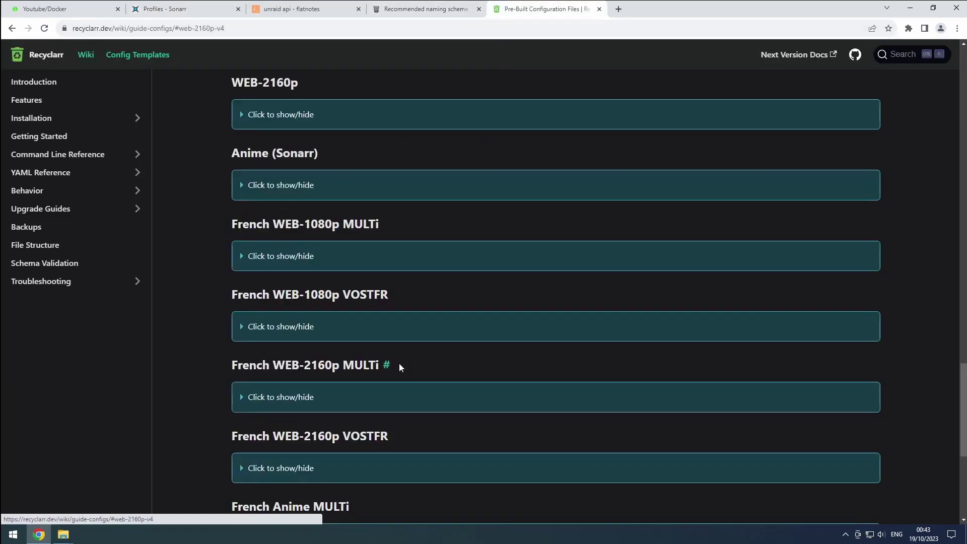
pyautogui.click(273, 116)
pyautogui.scroll(-3, 323, 331)
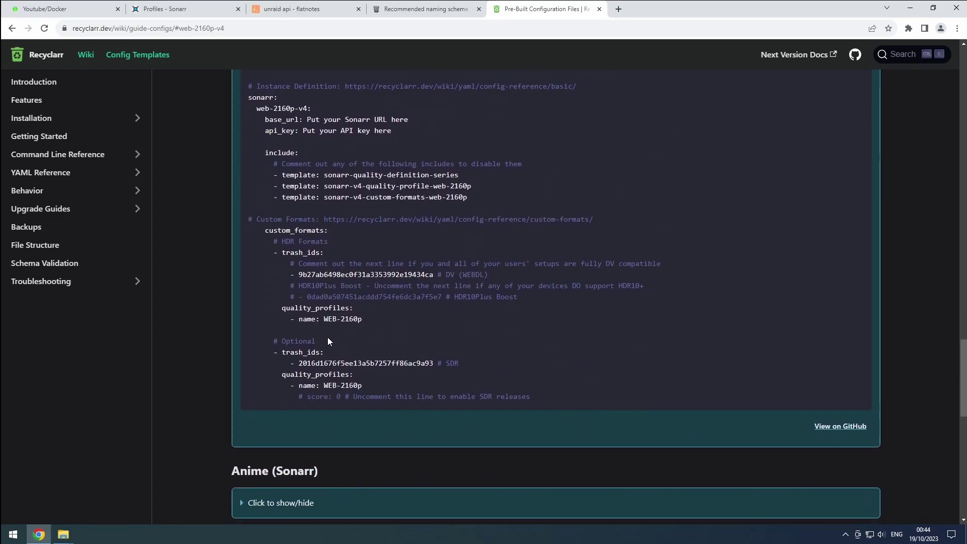
pyautogui.moveTo(369, 319); pyautogui.dragTo(324, 319)
# Create and save a WEB-2160p quality profile with only WEB 2160p allowed
pyautogui.click(205, 13)
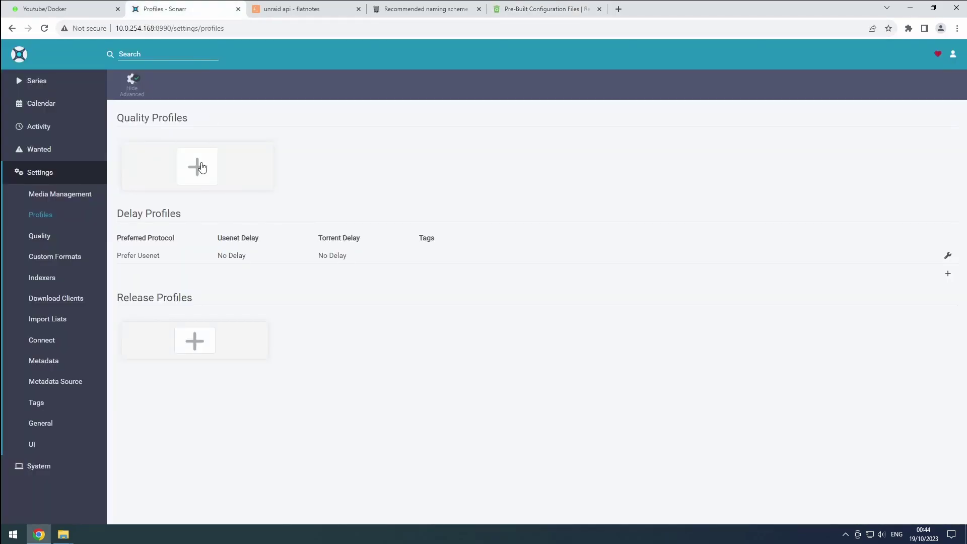
pyautogui.click(202, 165)
pyautogui.click(316, 117)
pyautogui.write('WEB-2160p')
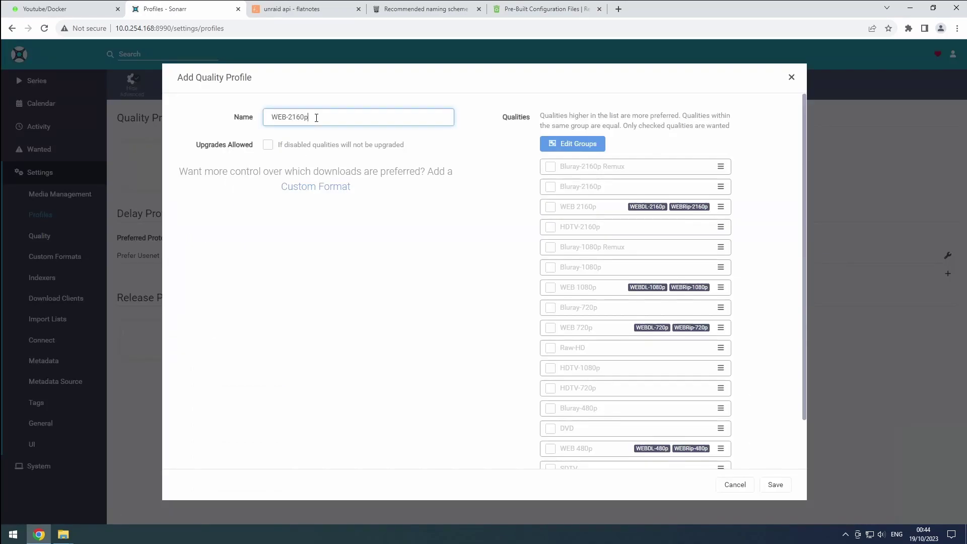
pyautogui.click(551, 212)
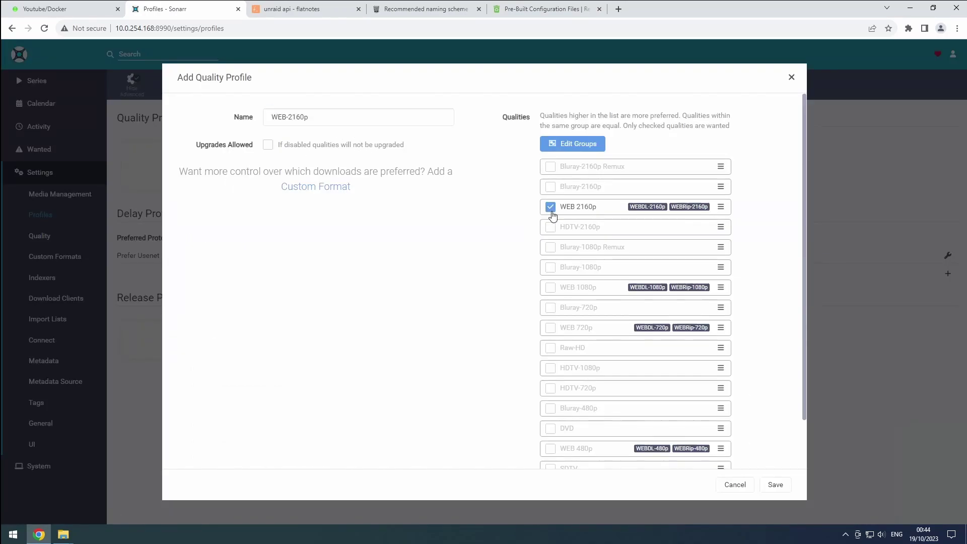
pyautogui.click(777, 485)
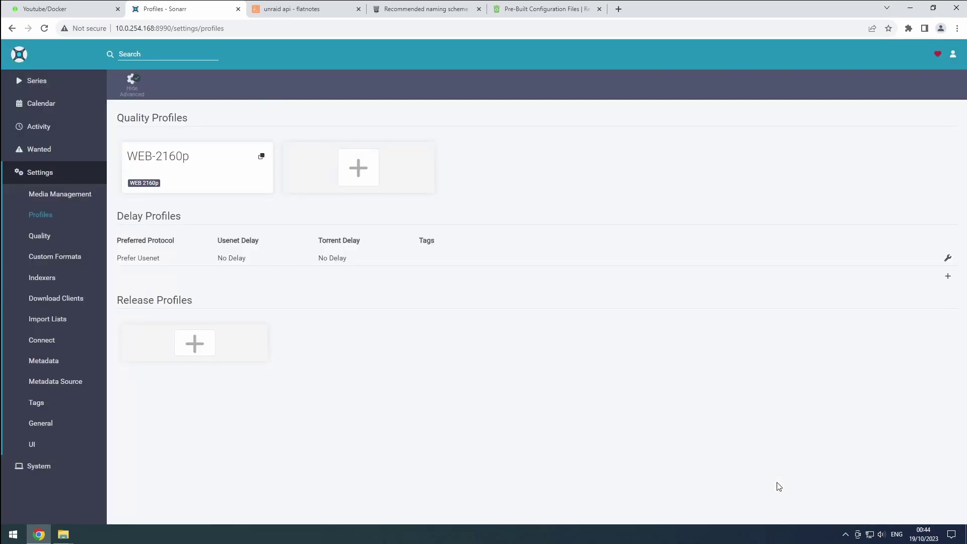
# Enable Rename Episodes and paste the recommended Standard and Daily episode formats
pyautogui.click(81, 206)
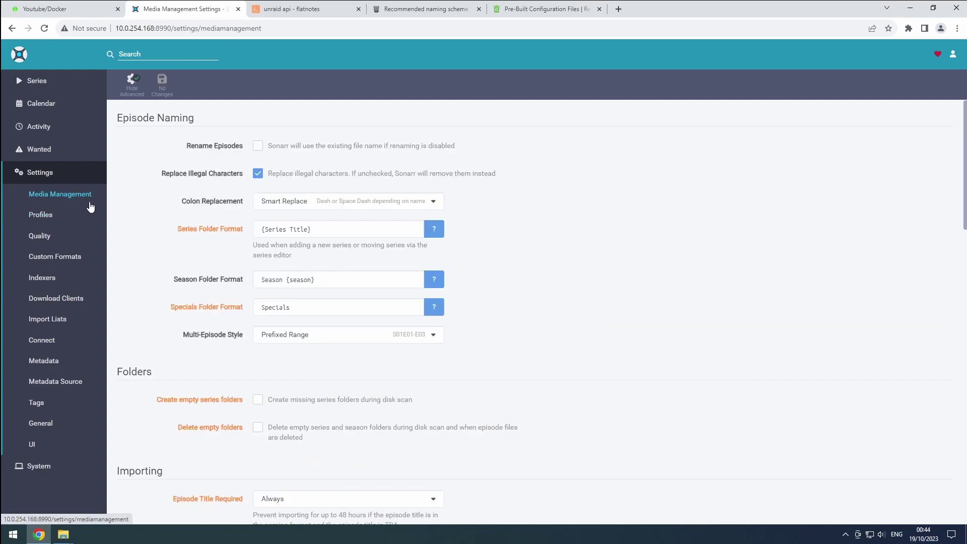
pyautogui.click(136, 89)
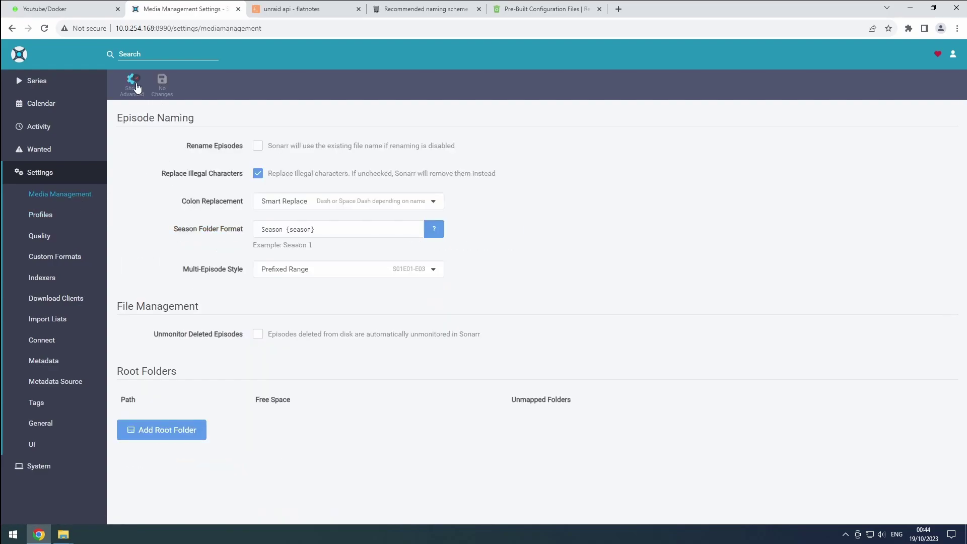
pyautogui.click(256, 146)
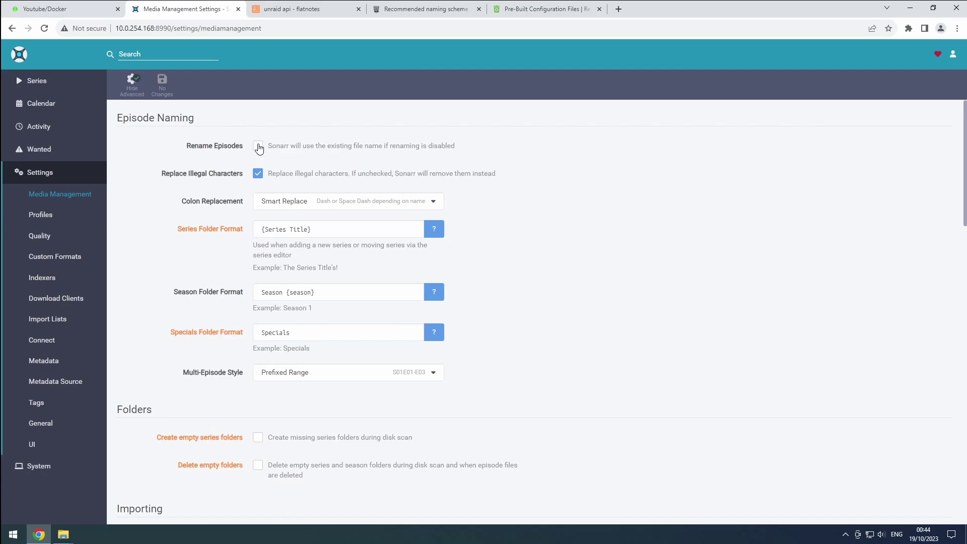
pyautogui.click(282, 234)
pyautogui.hotkey('ctrl', 'a')
pyautogui.hotkey('ctrl', 'v')
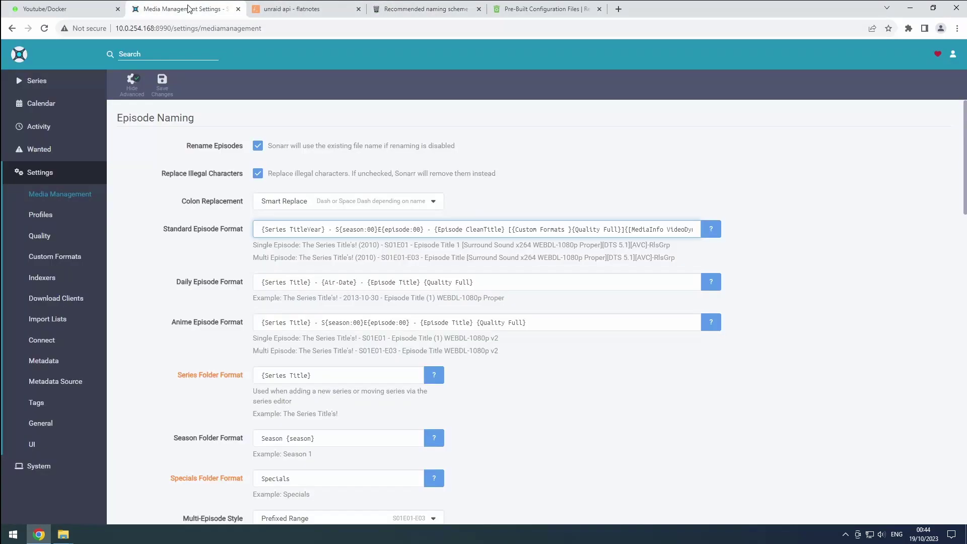
pyautogui.click(238, 285)
pyautogui.hotkey('ctrl', 'a')
pyautogui.hotkey('ctrl', 'v')
# Copy the recommended anime episode format from the guide into the Anime field
pyautogui.click(423, 8)
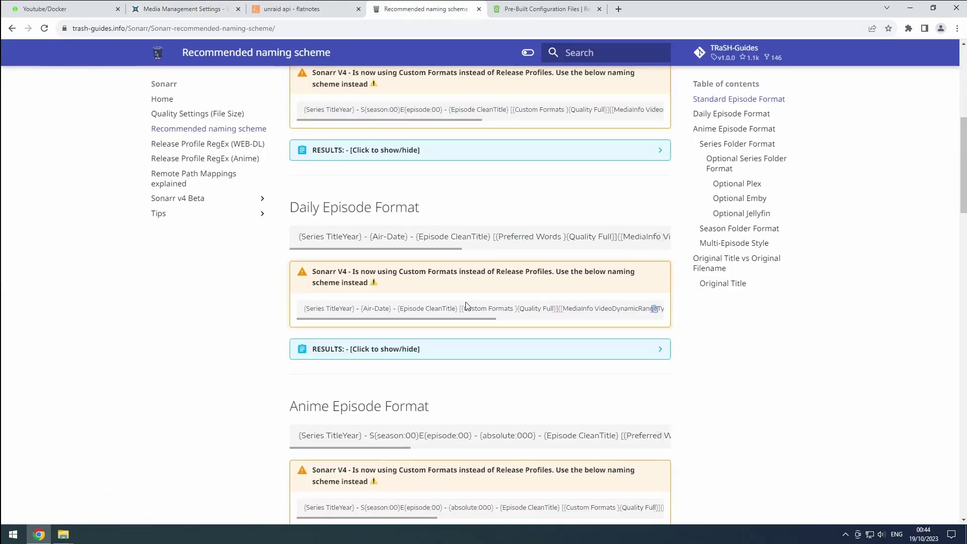
pyautogui.scroll(-3, 464, 307)
pyautogui.click(652, 307)
pyautogui.click(185, 11)
pyautogui.click(534, 323)
pyautogui.hotkey('ctrl', 'a')
pyautogui.hotkey('ctrl', 'v')
# Paste the recommended series folder and season folder formats from the guide
pyautogui.click(423, 9)
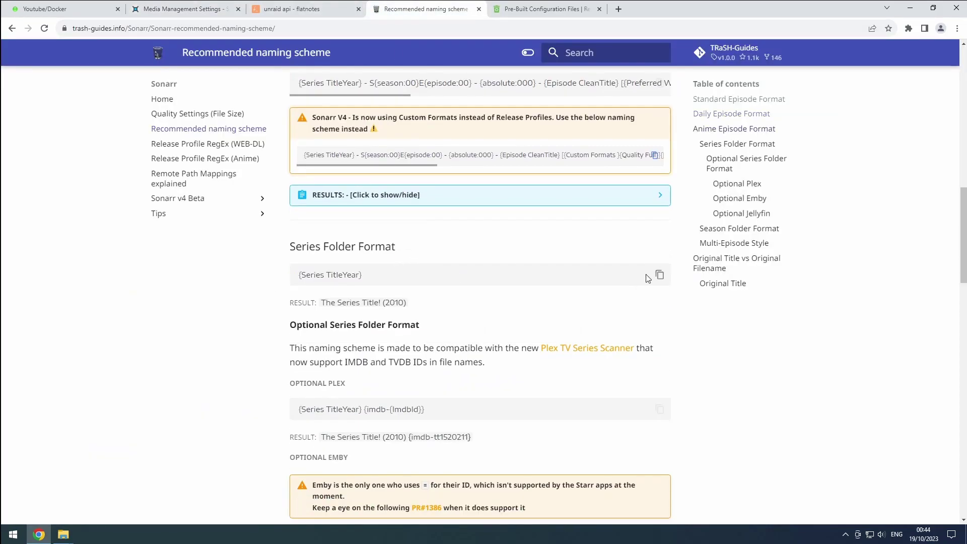
pyautogui.click(648, 278)
pyautogui.click(185, 8)
pyautogui.click(423, 8)
pyautogui.scroll(-3, 465, 303)
pyautogui.click(660, 158)
pyautogui.tripleClick(333, 385)
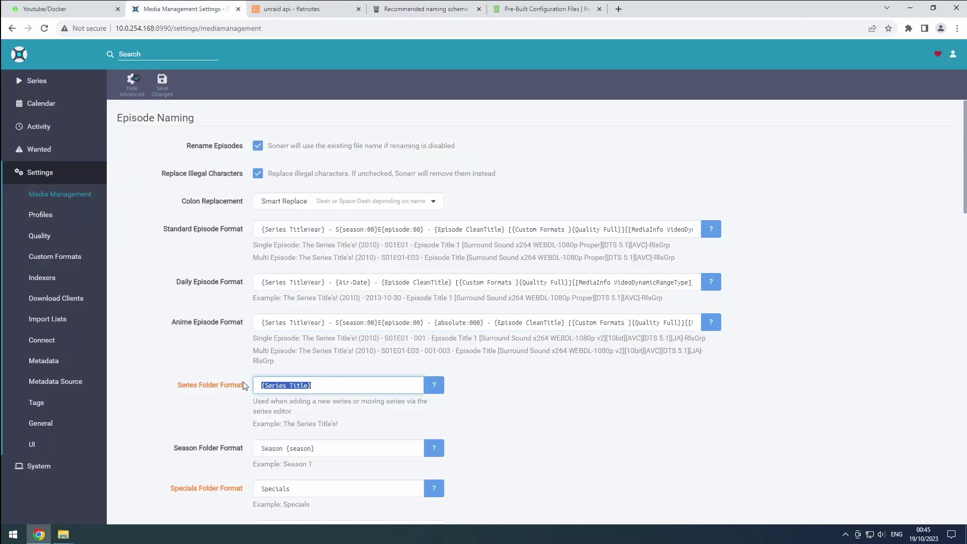
pyautogui.hotkey('ctrl', 'v')
pyautogui.click(423, 8)
pyautogui.scroll(-2, 381, 285)
pyautogui.moveTo(374, 406); pyautogui.dragTo(287, 395)
pyautogui.hotkey('ctrl', 'c')
pyautogui.click(185, 8)
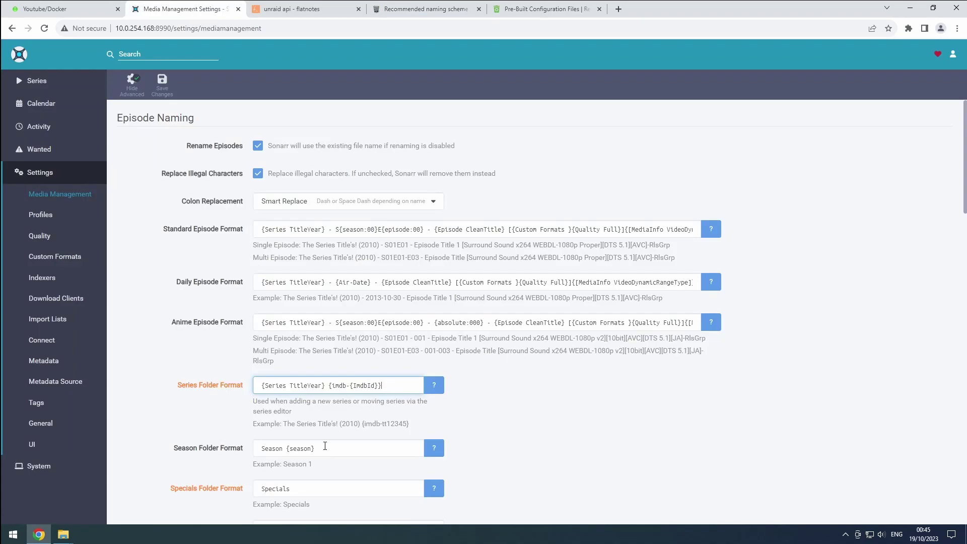
pyautogui.tripleClick(324, 389)
pyautogui.hotkey('ctrl', 'v')
pyautogui.scroll(-10, 206, 343)
pyautogui.scroll(-3, 205, 343)
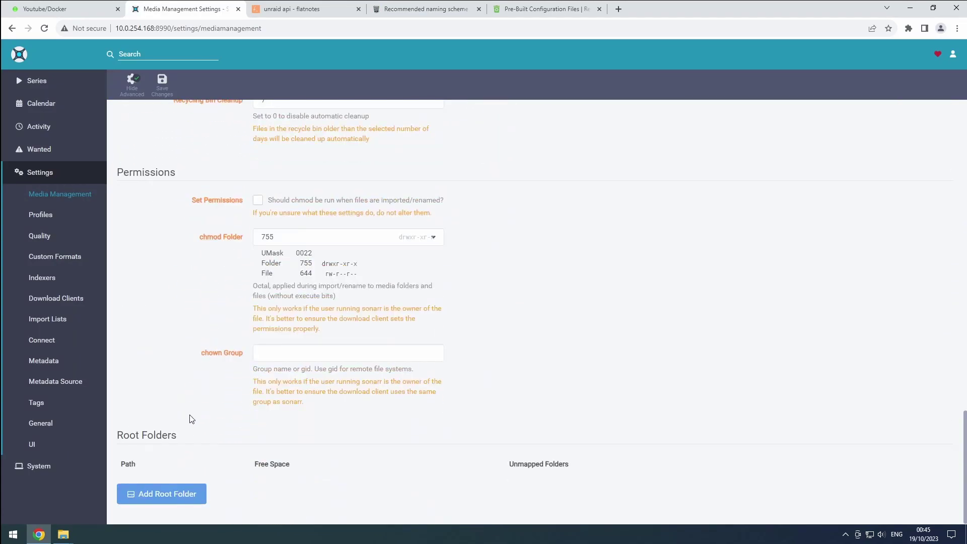
# Add /data/media/tv/4k as a root folder and save the media management changes
pyautogui.click(190, 495)
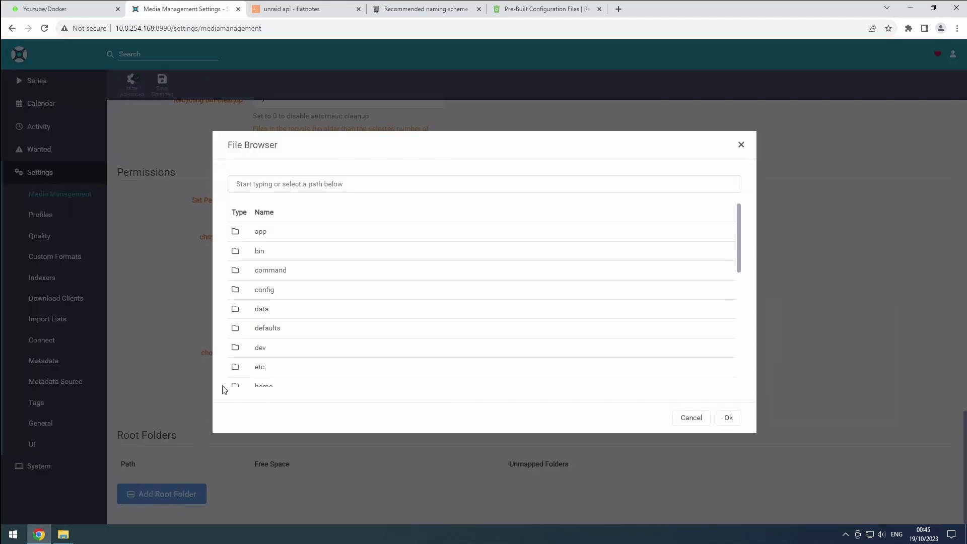
pyautogui.click(264, 309)
pyautogui.click(262, 275)
pyautogui.click(259, 255)
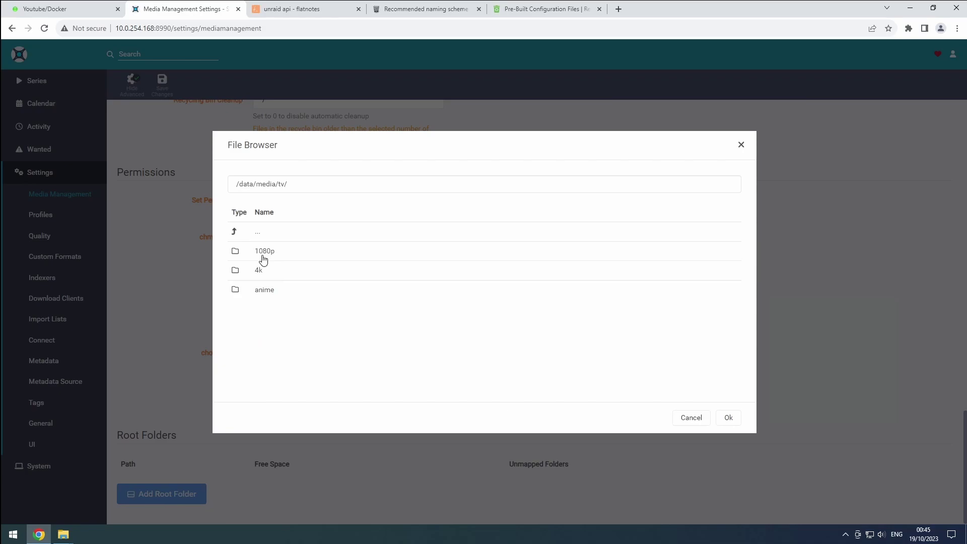
pyautogui.click(258, 275)
pyautogui.click(728, 418)
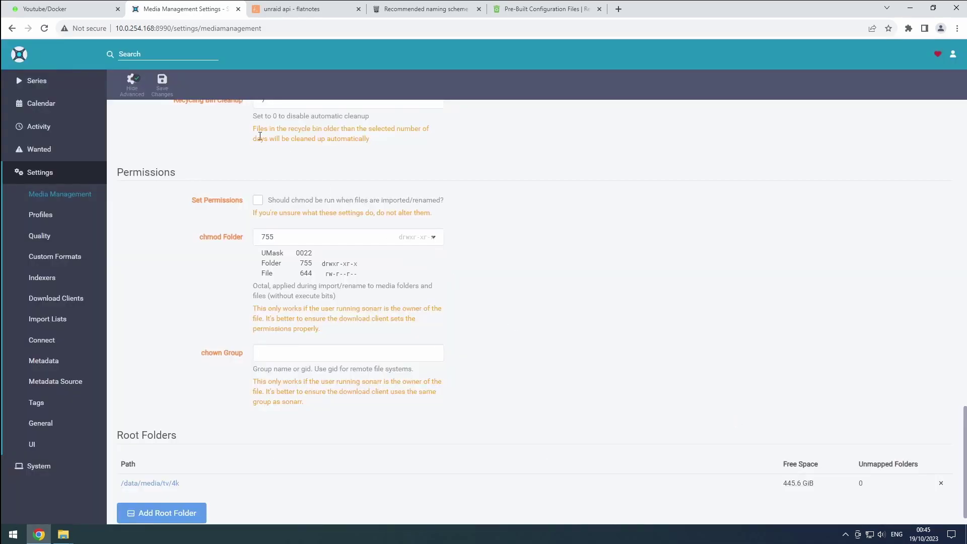
pyautogui.click(162, 85)
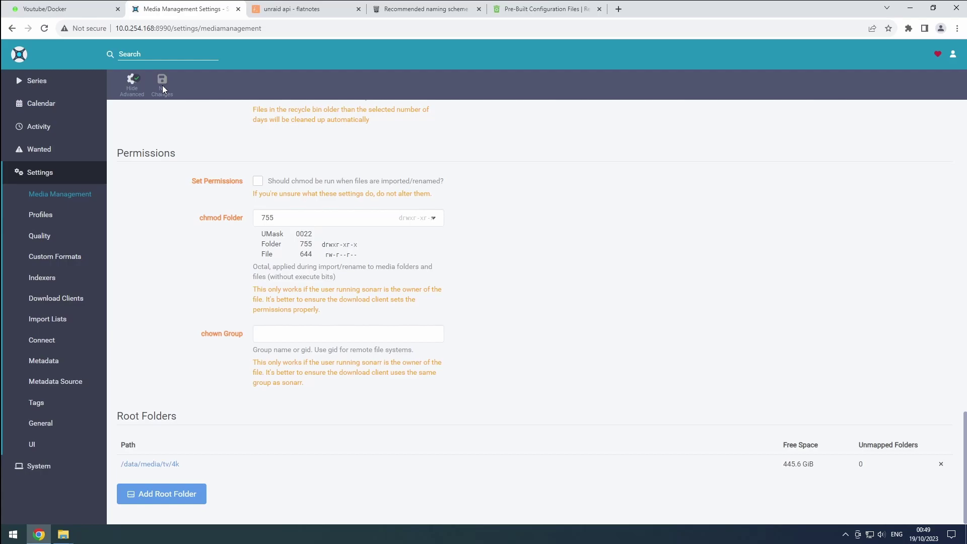
# Browse the Indexers, Download Clients, and Connect settings pages, all still empty
pyautogui.click(41, 278)
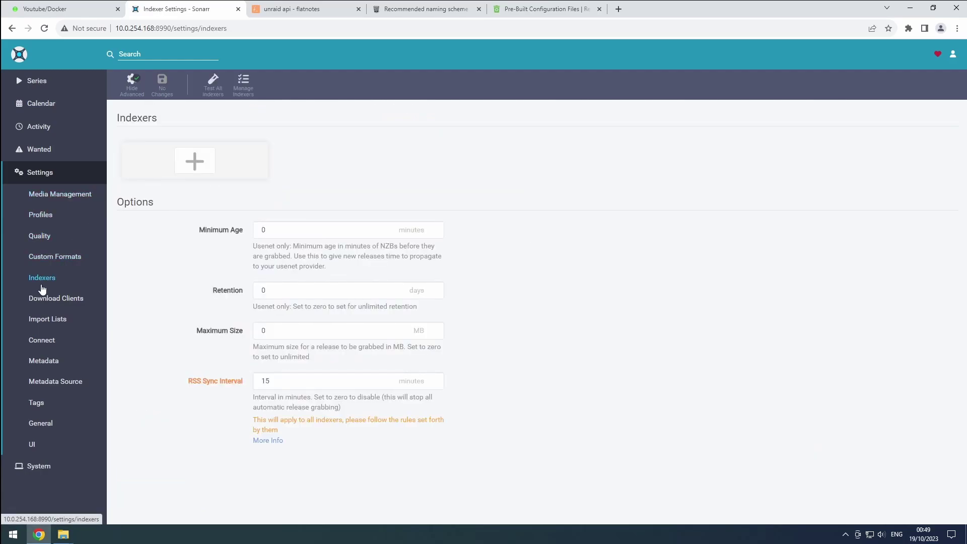
pyautogui.click(47, 300)
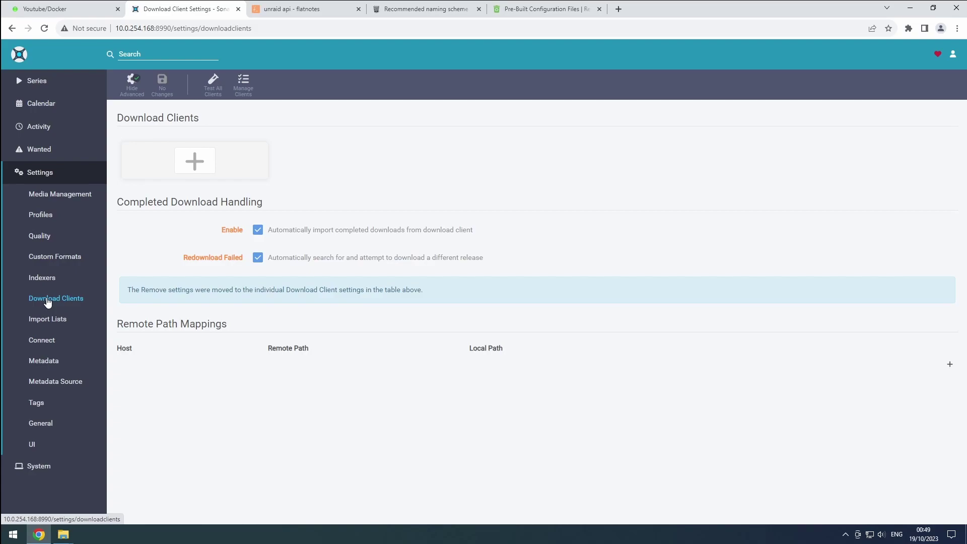
pyautogui.click(42, 341)
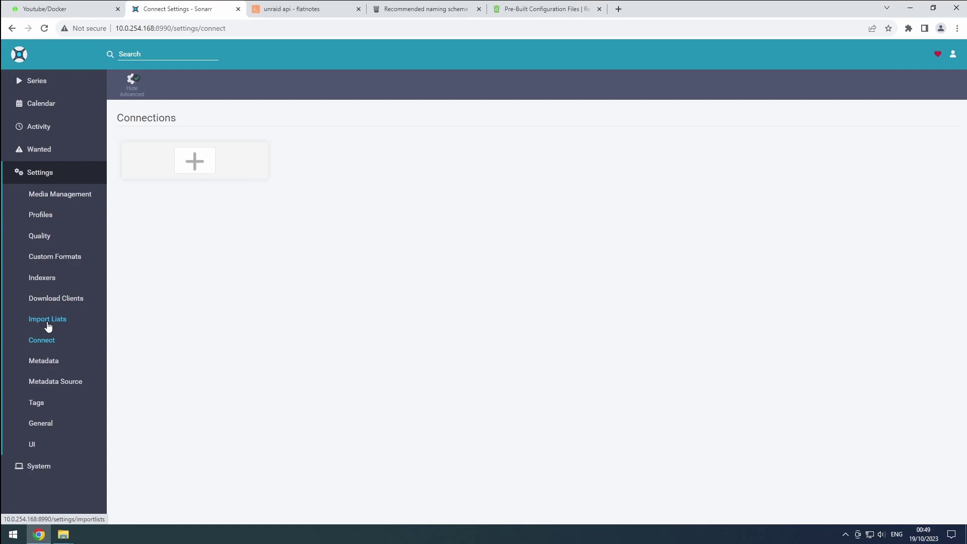
# Add a Sonarr-type import list and name it Sonarr
pyautogui.click(47, 326)
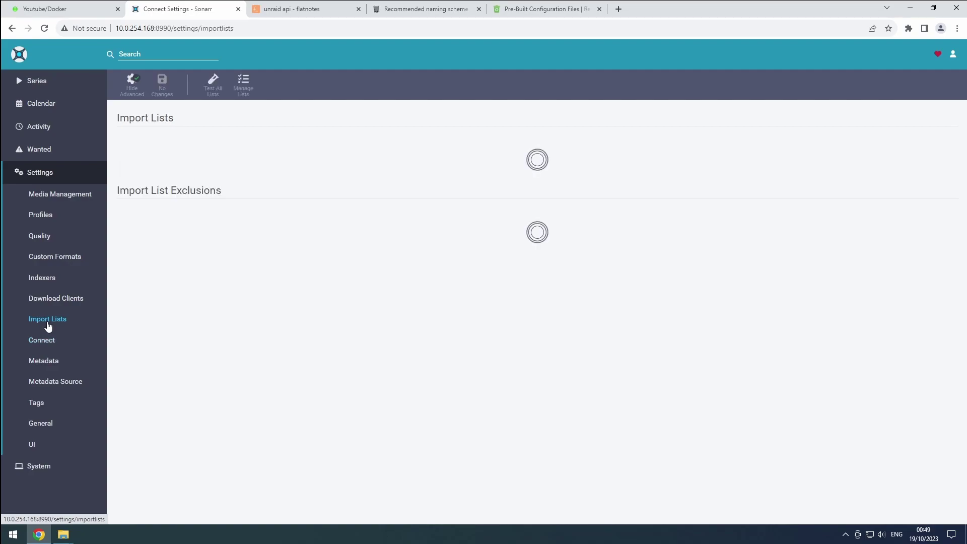
pyautogui.click(203, 165)
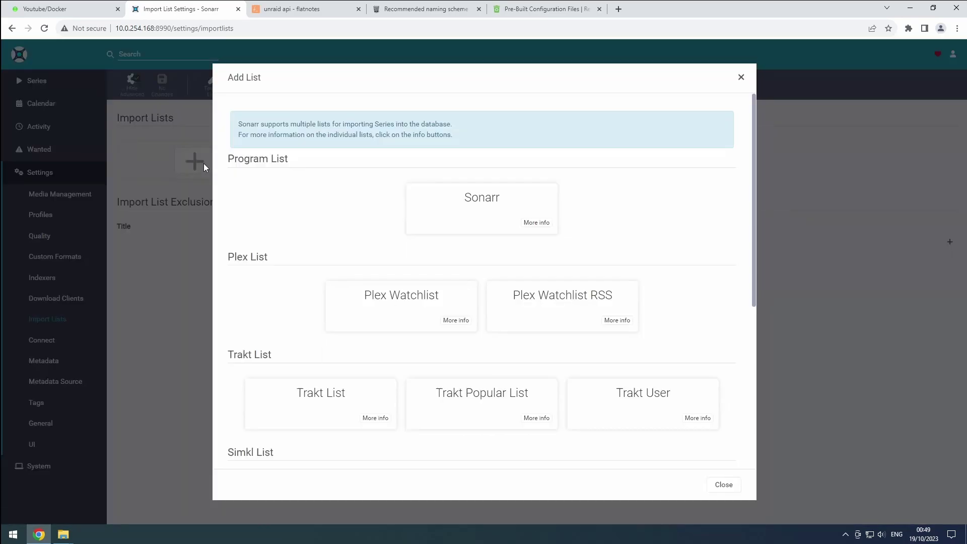
pyautogui.click(453, 208)
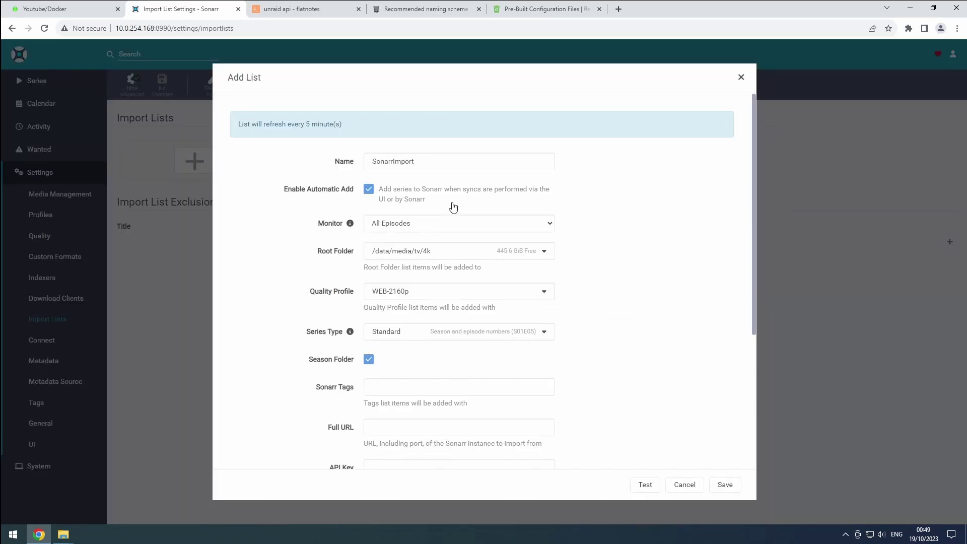
pyautogui.click(448, 162)
pyautogui.press('BackSpace')
pyautogui.press('BackSpace')
pyautogui.press('BackSpace')
pyautogui.press('BackSpace')
pyautogui.press('BackSpace')
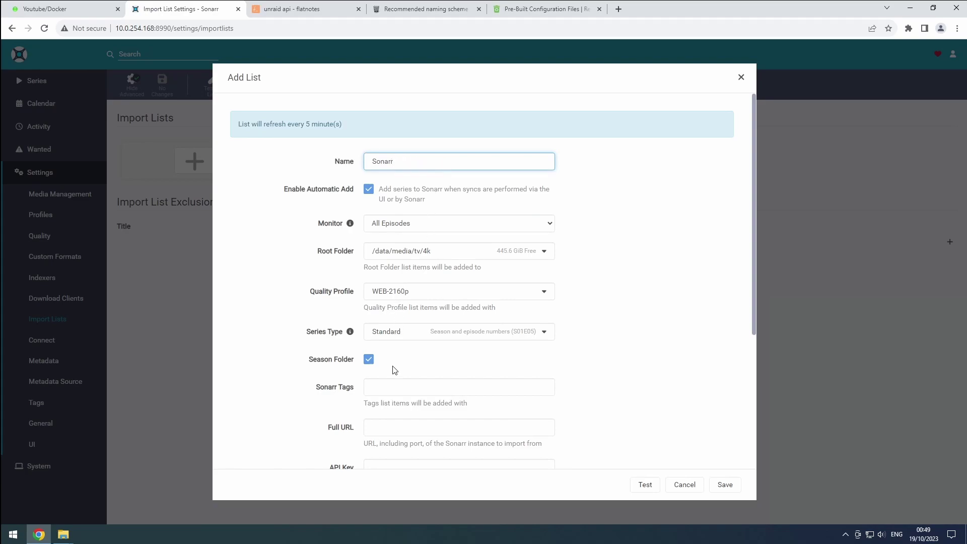
pyautogui.click(392, 430)
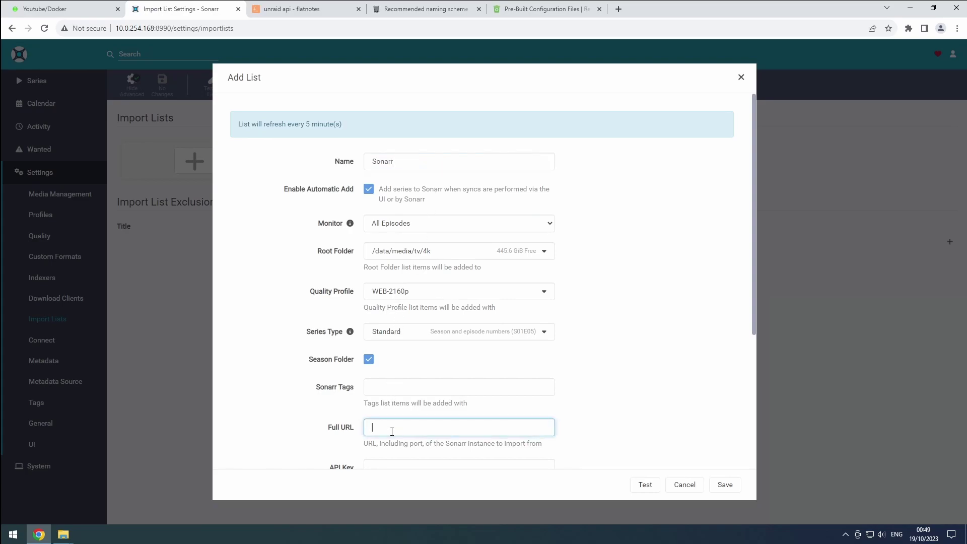
pyautogui.write('http:')
pyautogui.write('//sonarr:')
pyautogui.write('8989')
pyautogui.scroll(-1, 391, 431)
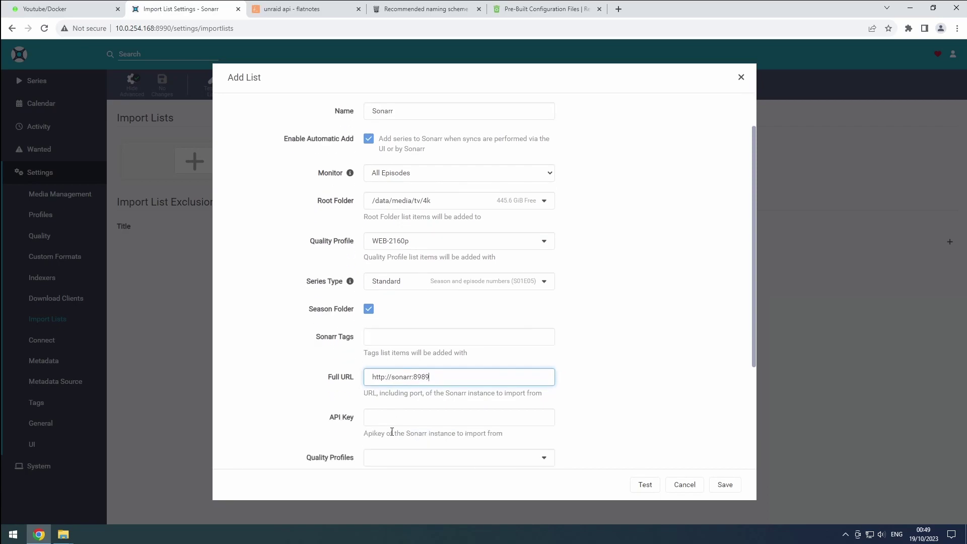
pyautogui.click(392, 420)
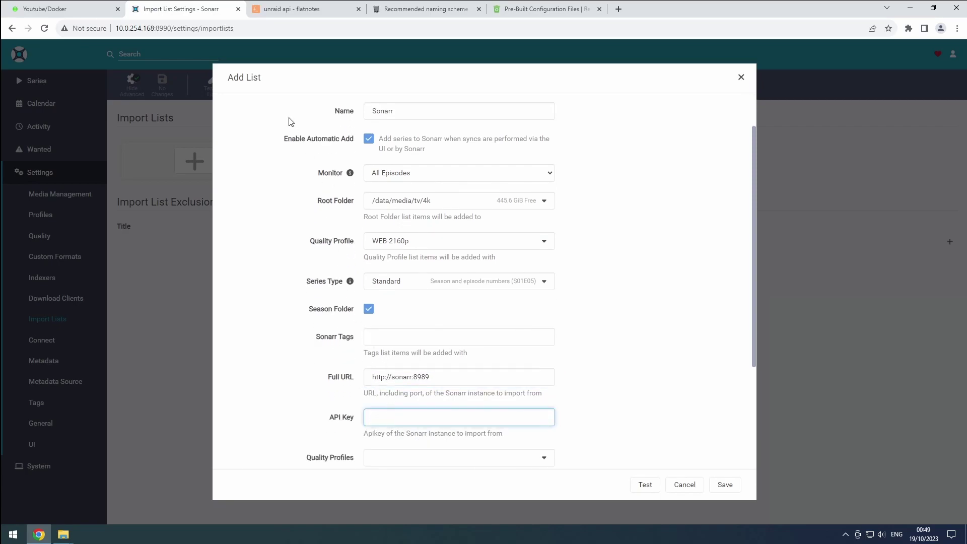
pyautogui.click(301, 9)
pyautogui.doubleClick(274, 311)
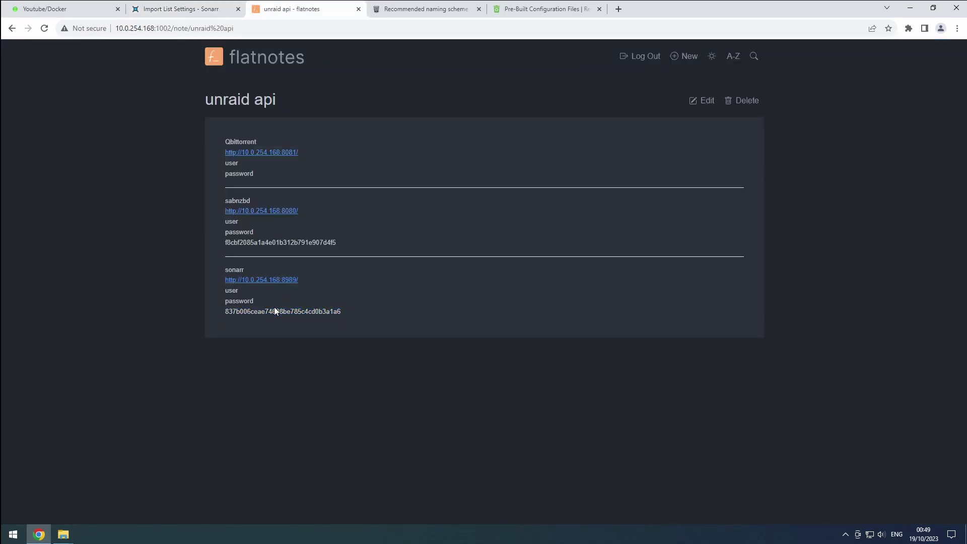
pyautogui.click(159, 10)
# Paste the API key, restrict the list to the WEB-1080p profile, then test and save
pyautogui.hotkey('ctrl', 'v')
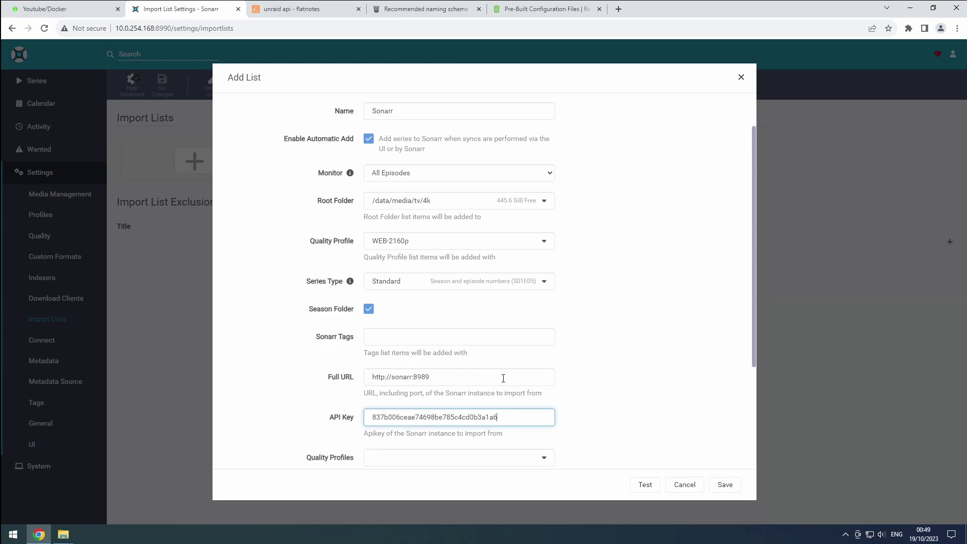
pyautogui.scroll(-2, 529, 374)
pyautogui.click(540, 361)
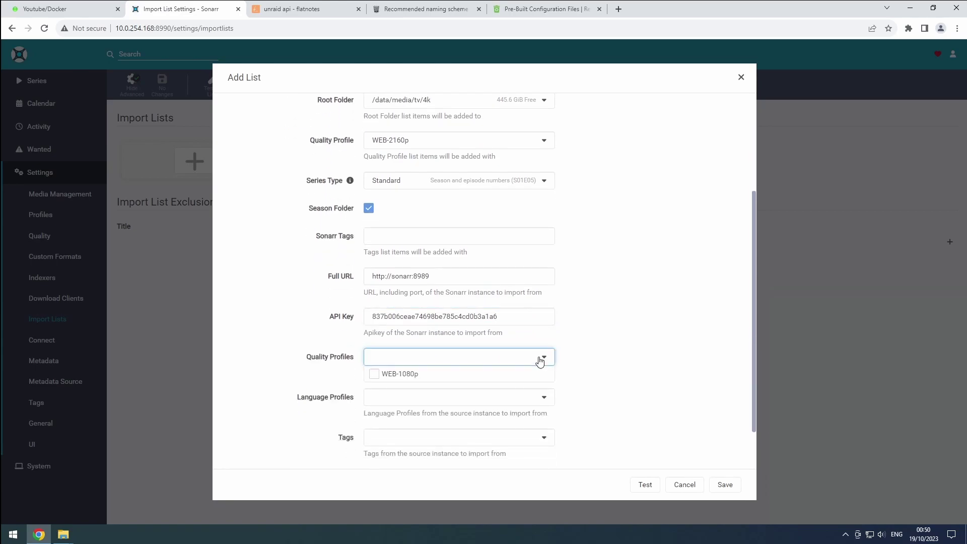
pyautogui.click(376, 375)
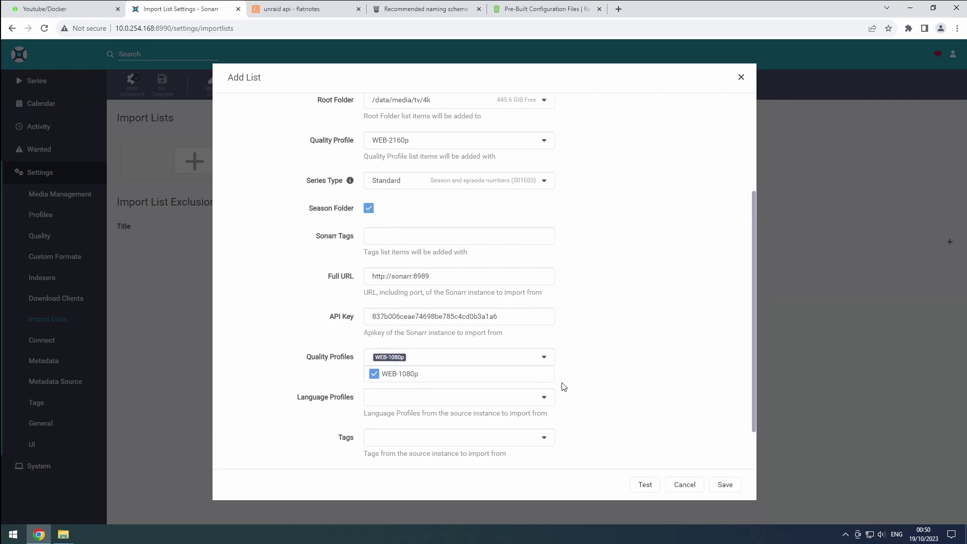
pyautogui.click(579, 388)
pyautogui.click(644, 486)
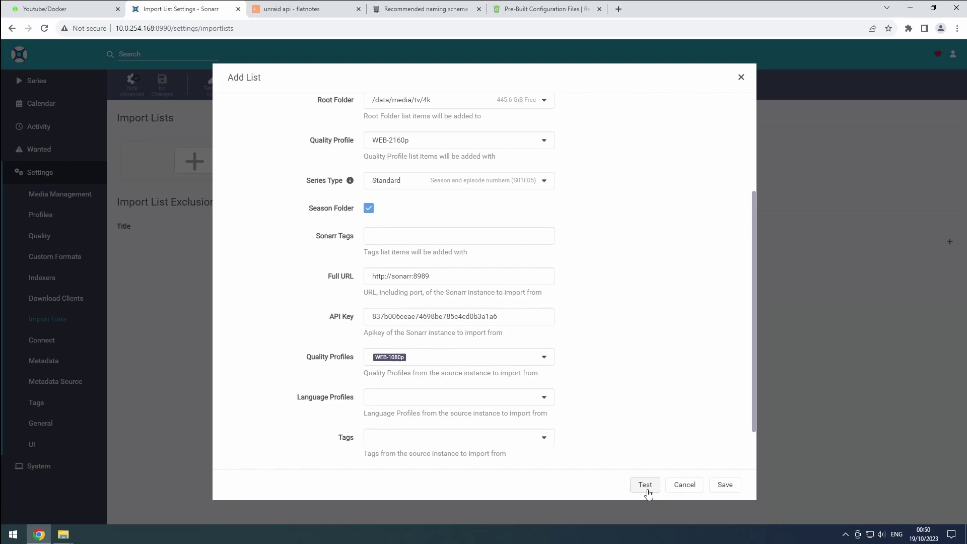
pyautogui.click(725, 490)
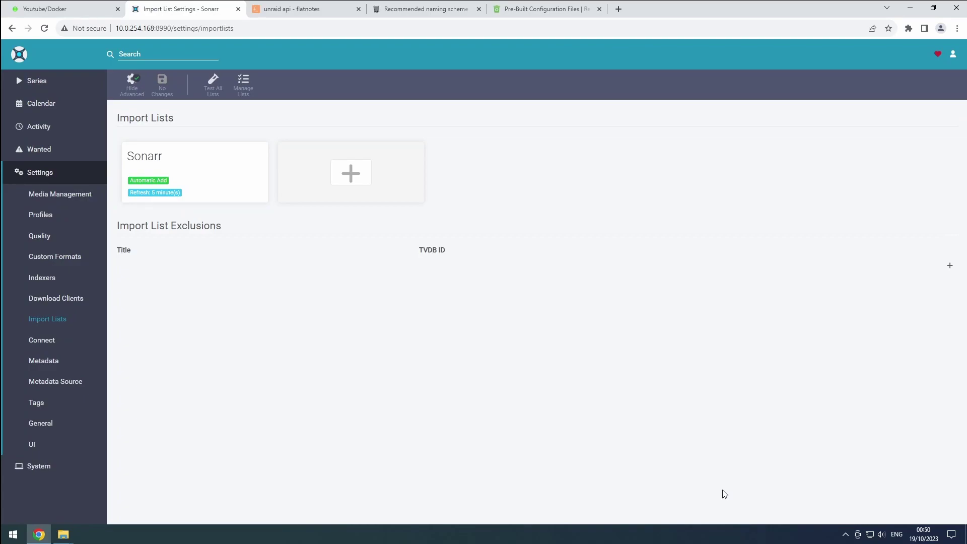